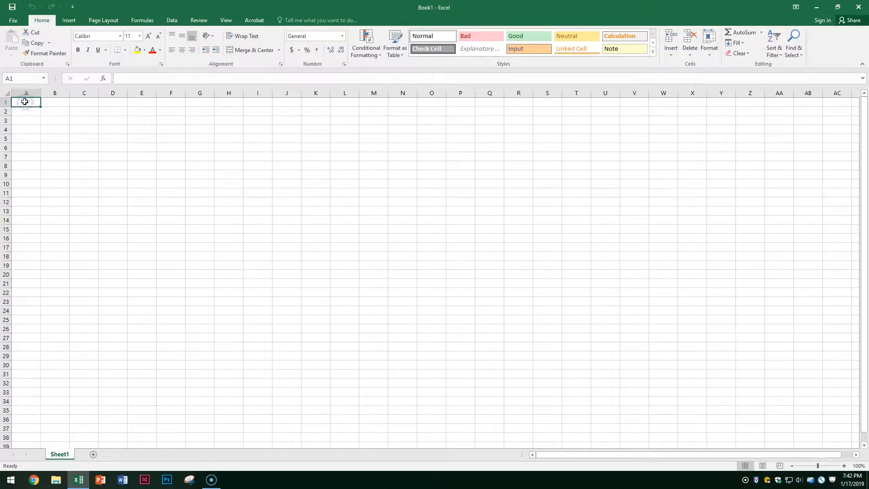
- Enter the headings Task, Start Date, Duration and End Date across A1:D1
type("Task")
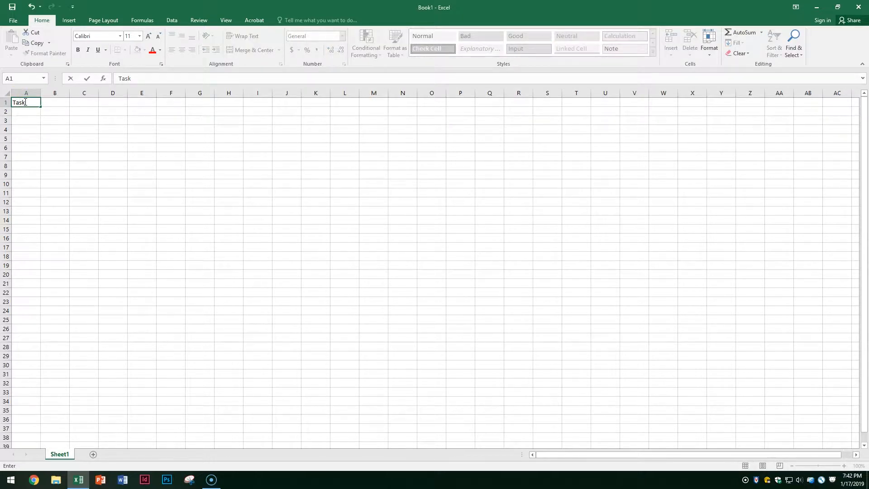
key("Tab")
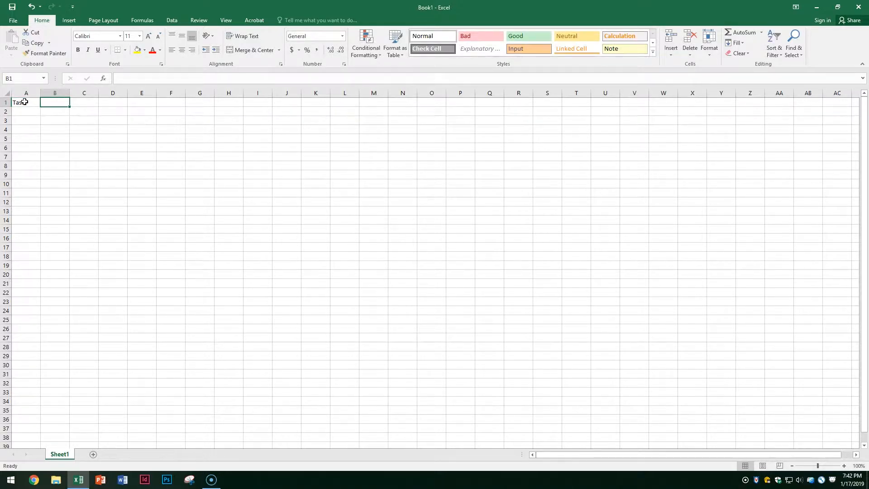
type("Start Date")
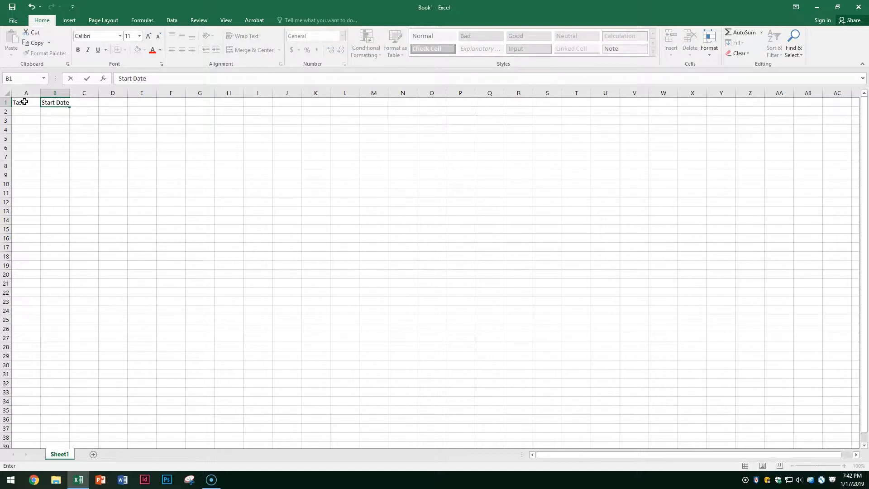
key("Tab")
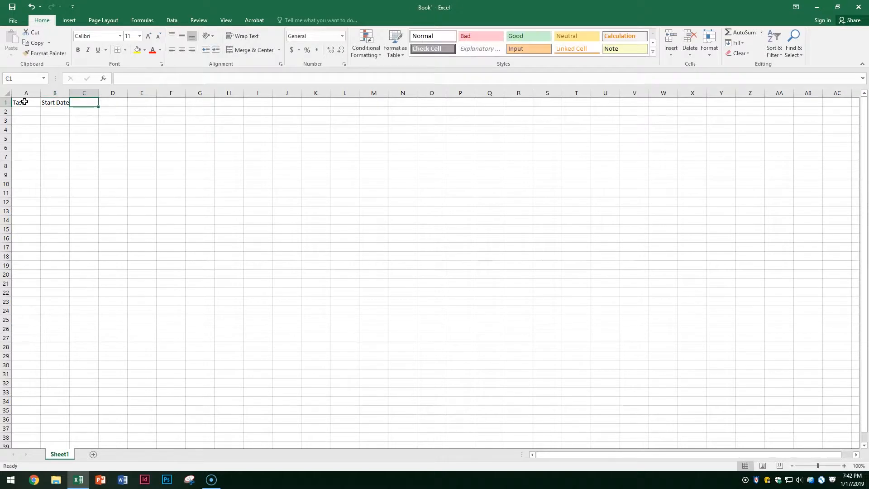
type("Duration")
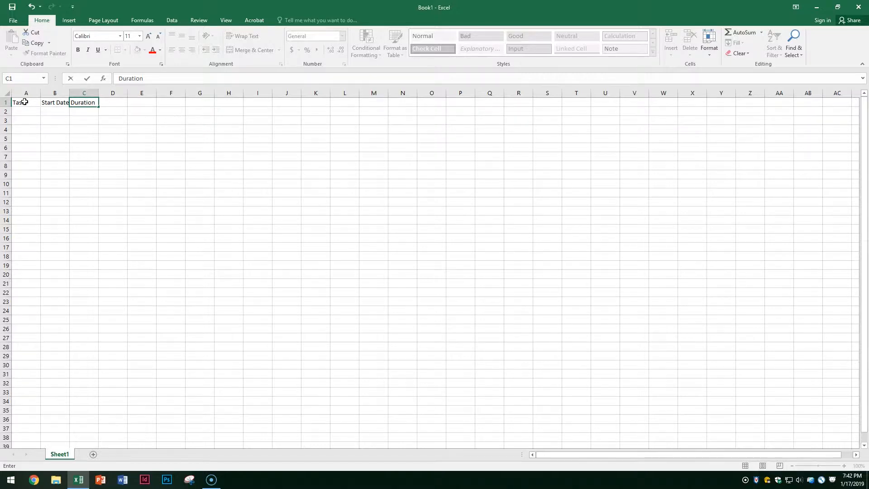
key("Tab")
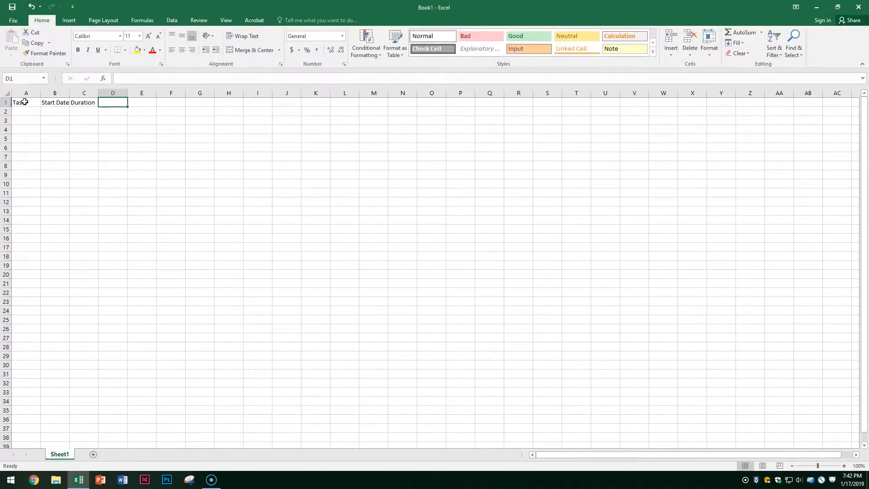
type("End Date")
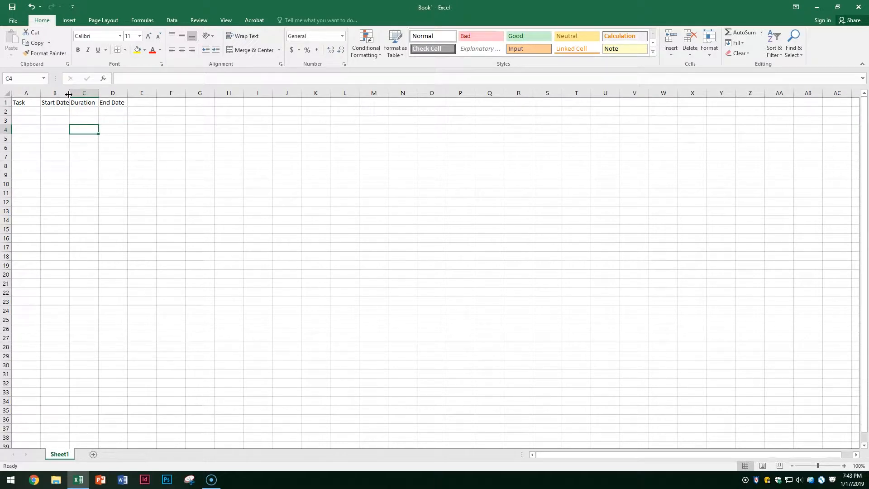
- Widen columns B, C and D so their headings fit, with D at 10.00
left_click_drag(69, 95, 80, 96)
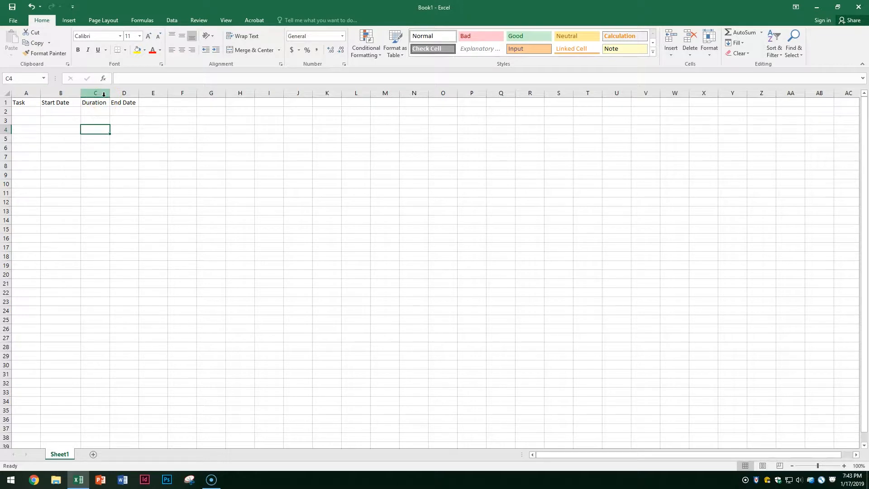
left_click_drag(109, 93, 121, 93)
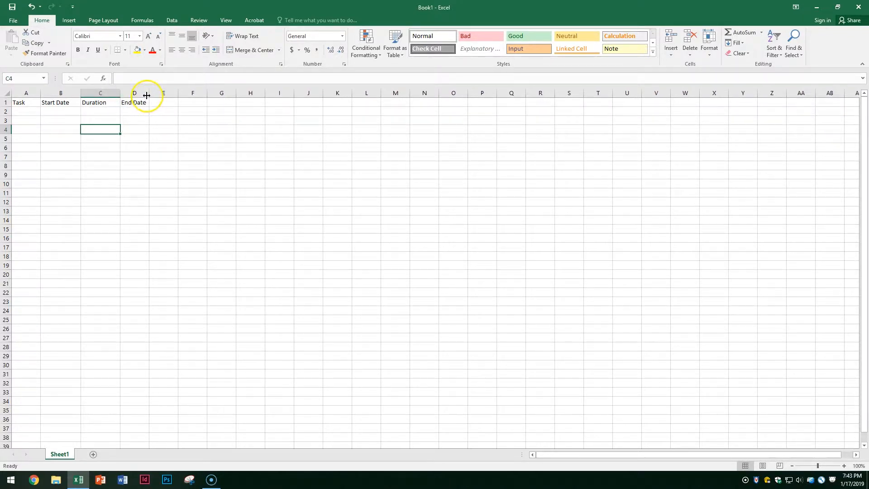
left_click_drag(147, 94, 154, 94)
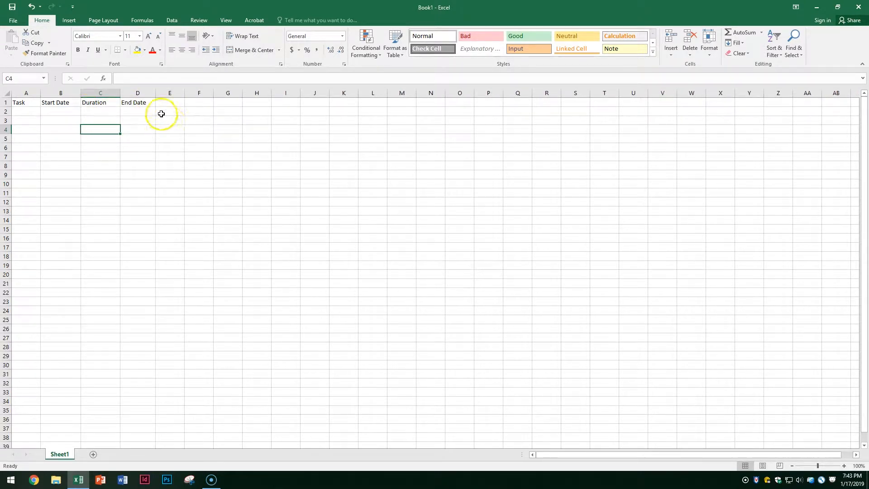
- Enter the task 'Import Content and Finalize' in cell A2
left_click(32, 111)
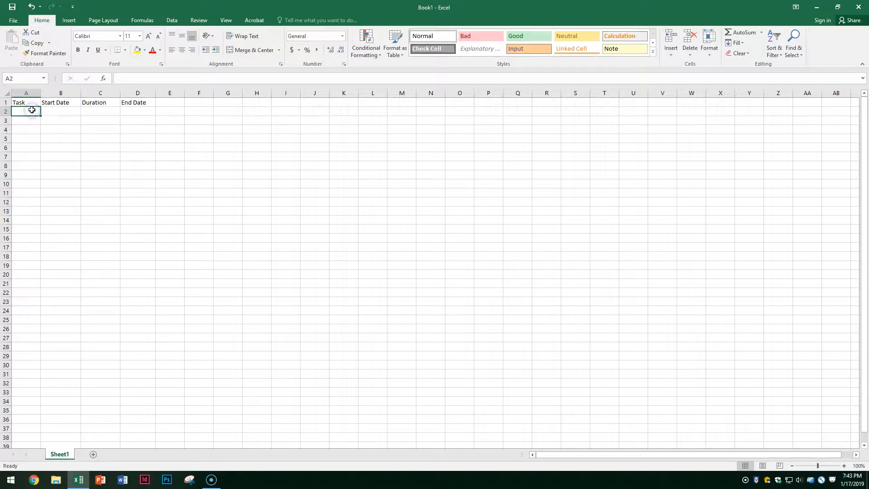
type("Impo")
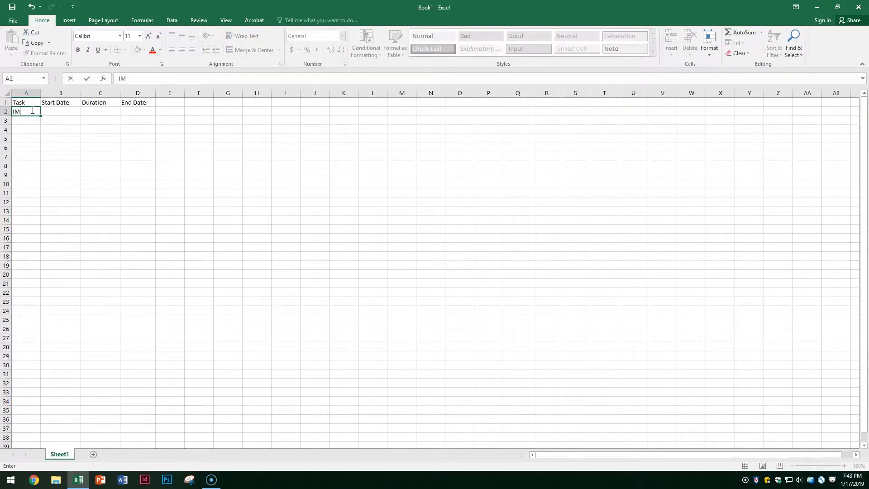
type("rt Ci")
key("BackSpace")
type("ontent and")
type(" For")
key("BackSpace")
key("BackSpace")
key("BackSpace")
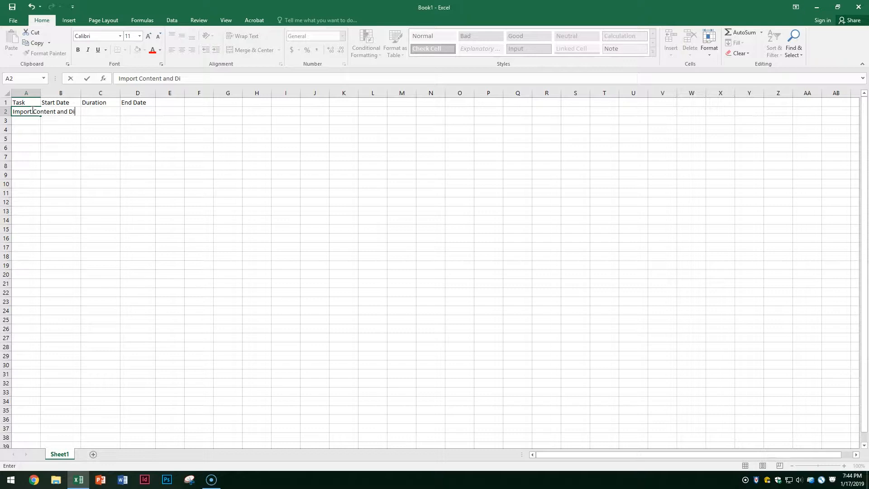
type("Finalize")
- Widen column A so the long task name fits fully
left_click_drag(40, 93, 93, 105)
left_click(81, 131)
left_click_drag(40, 93, 105, 93)
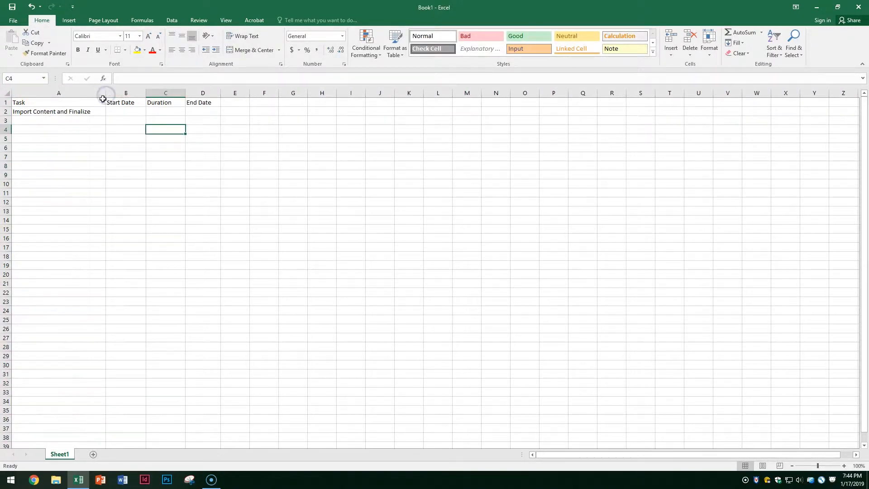
left_click(80, 124)
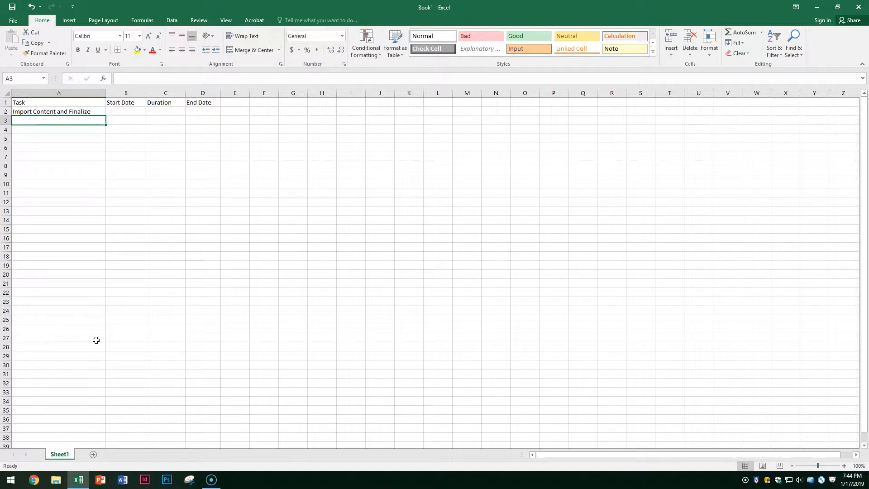
- Enter the tasks Design Report and Edit Content in A3 and A4
type("d")
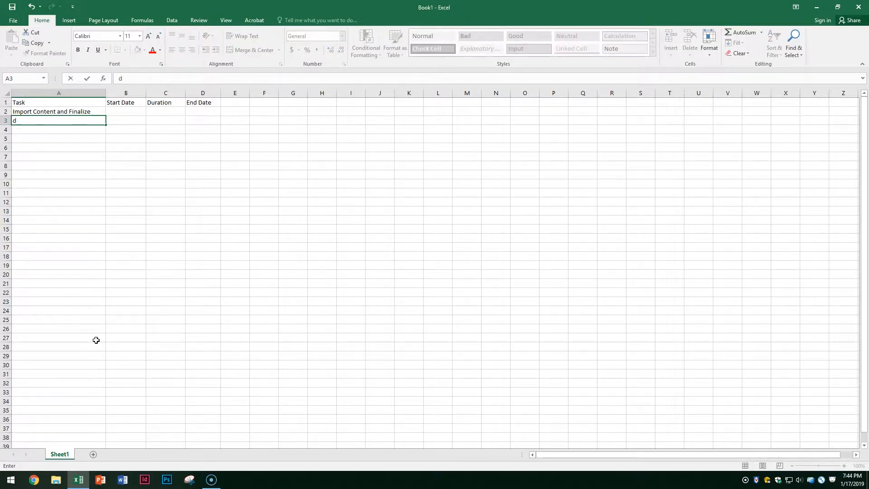
key("BackSpace")
type("des")
key("BackSpace")
key("BackSpace")
key("BackSpace")
type("Design Report")
key("Return")
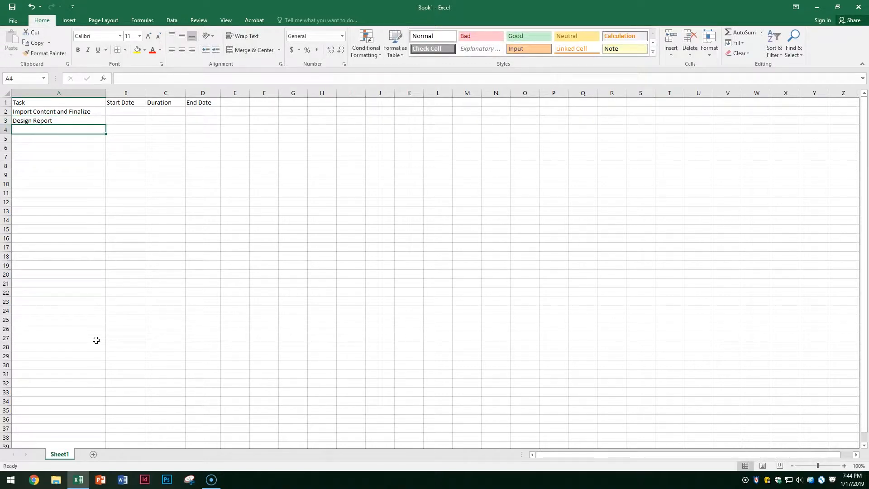
type("Edit C")
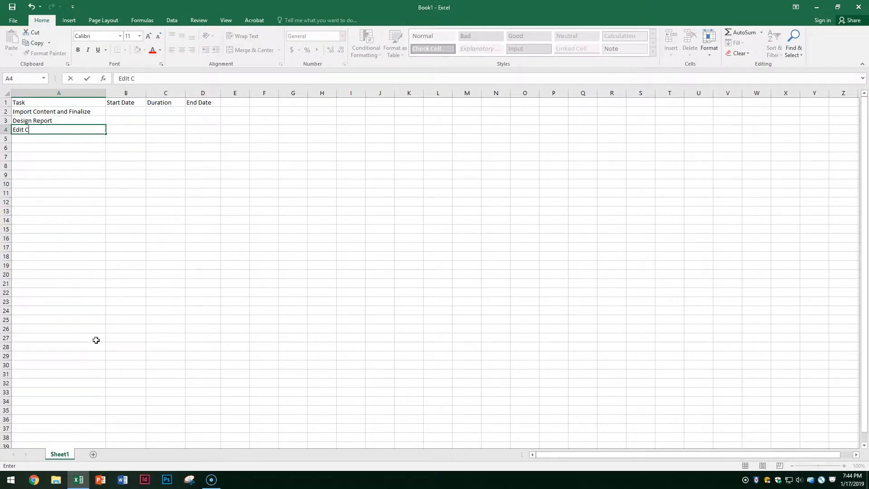
type("ontent")
key("Return")
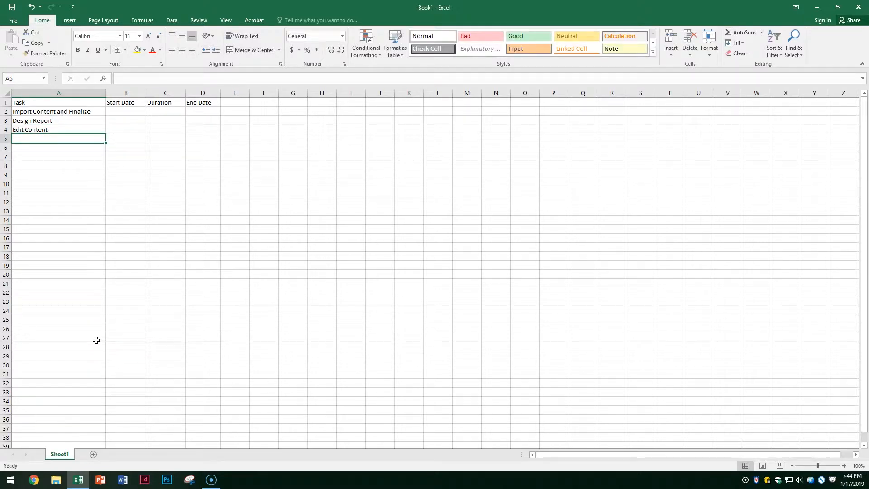
- Enter Draft Content, Conduct Interview and Market Research in A5:A7
type("Dr")
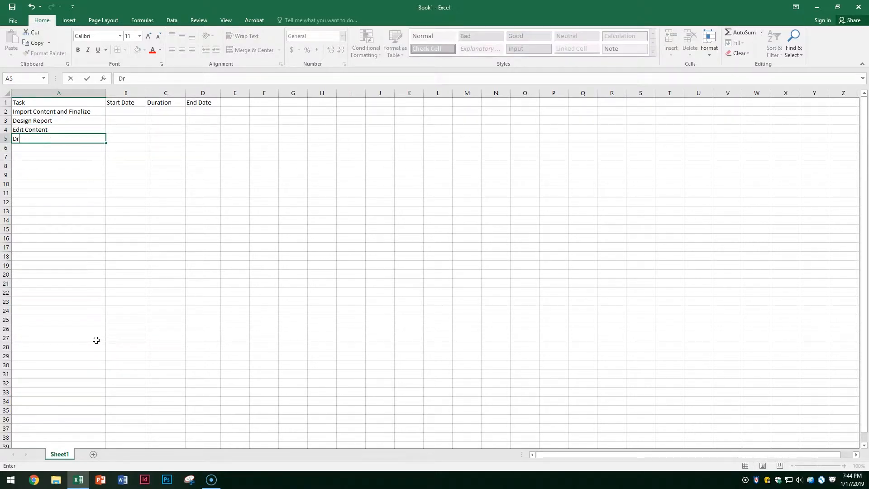
type("aft Content")
key("Return")
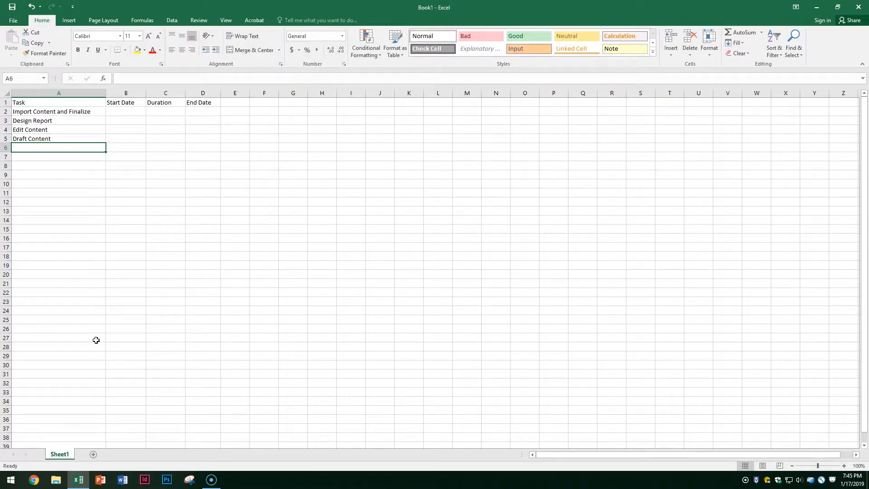
type("C")
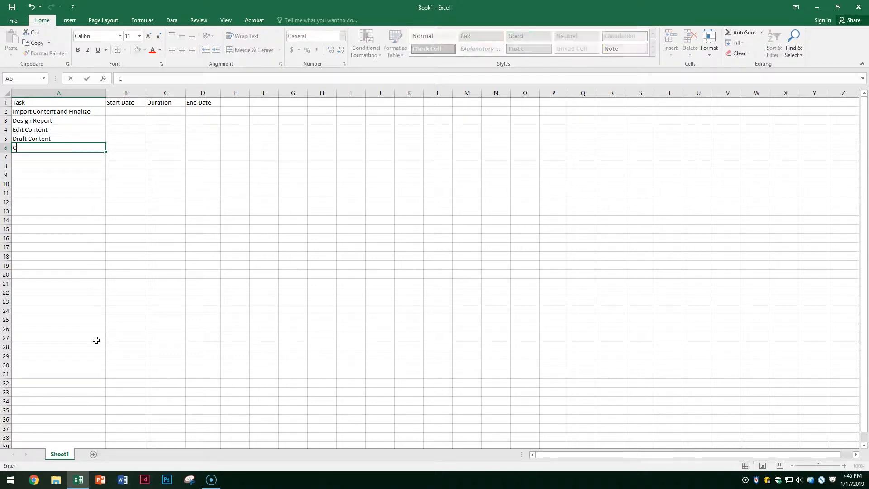
type("onduct Interview")
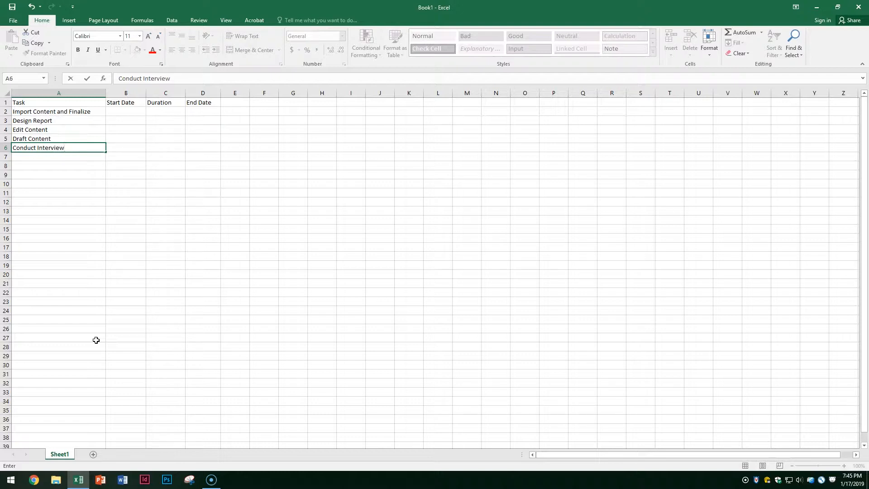
key("Return")
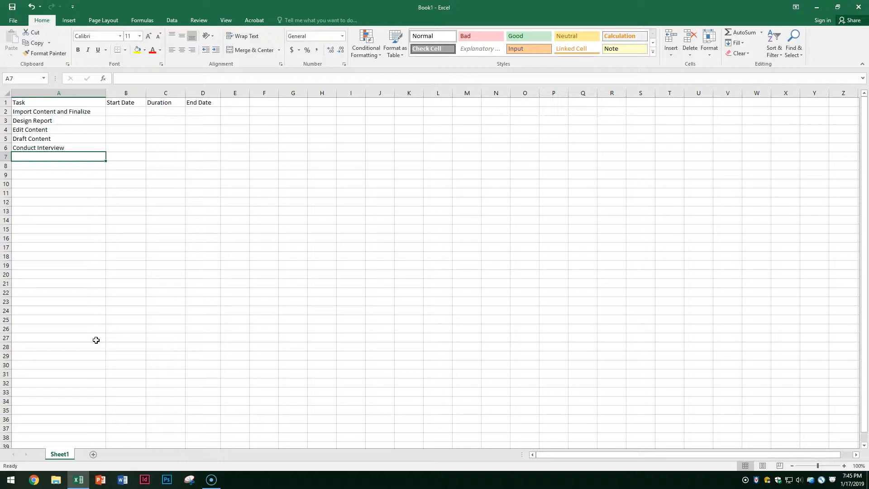
type("Marke")
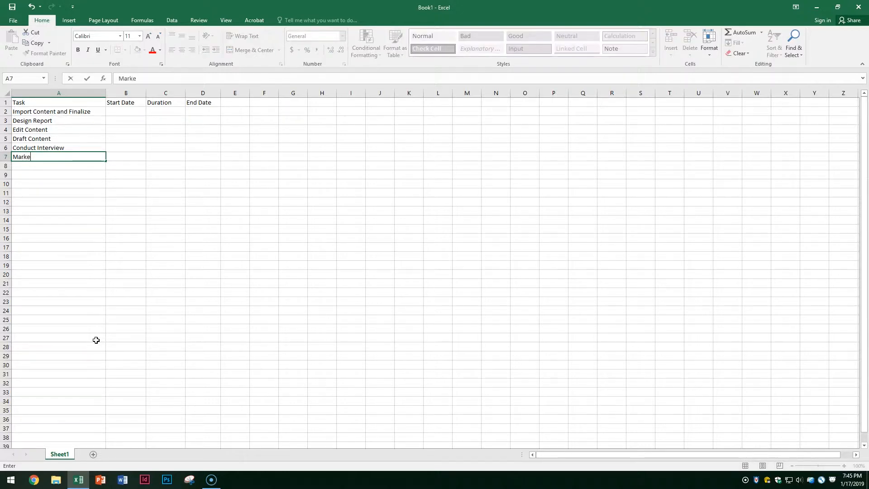
type("t Research")
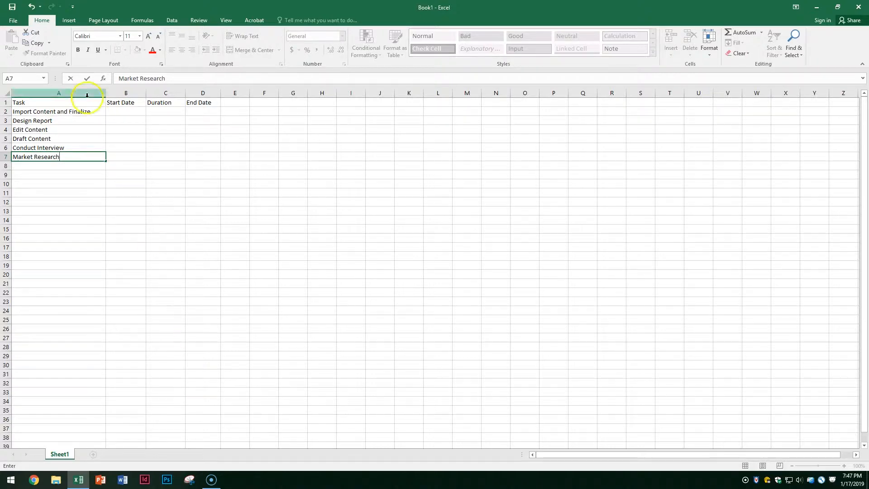
left_click(128, 112)
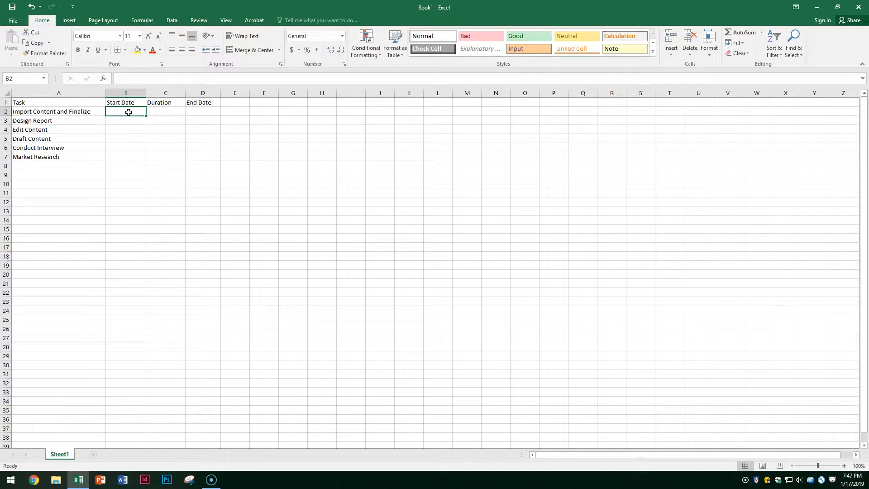
- Enter start dates 29-Apr, 26-Apr and 24-Apr in B2:B4
type("29-April")
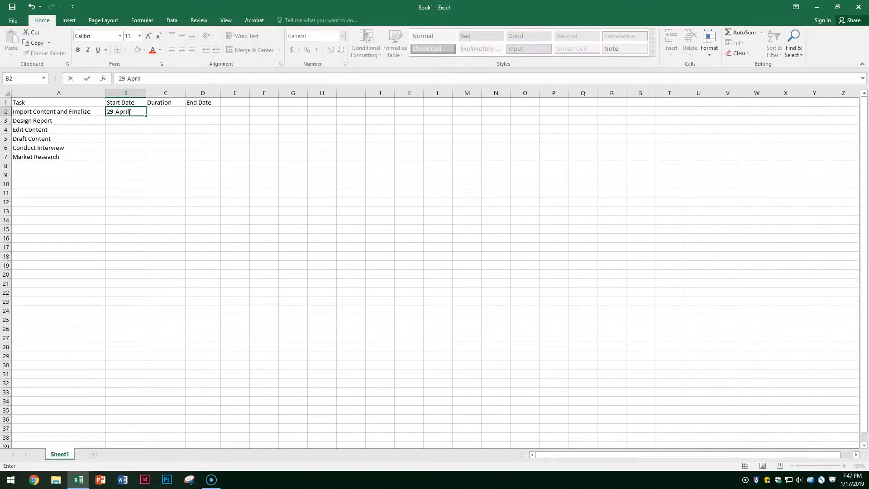
key("Return")
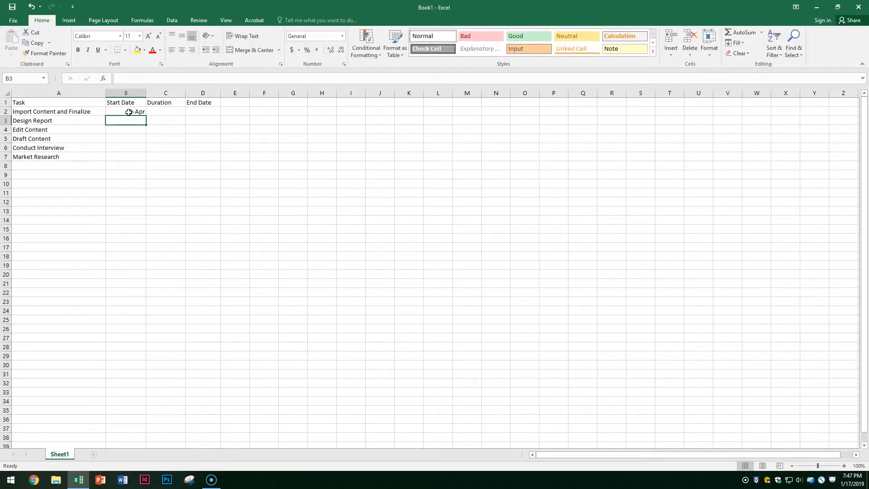
type("26-April")
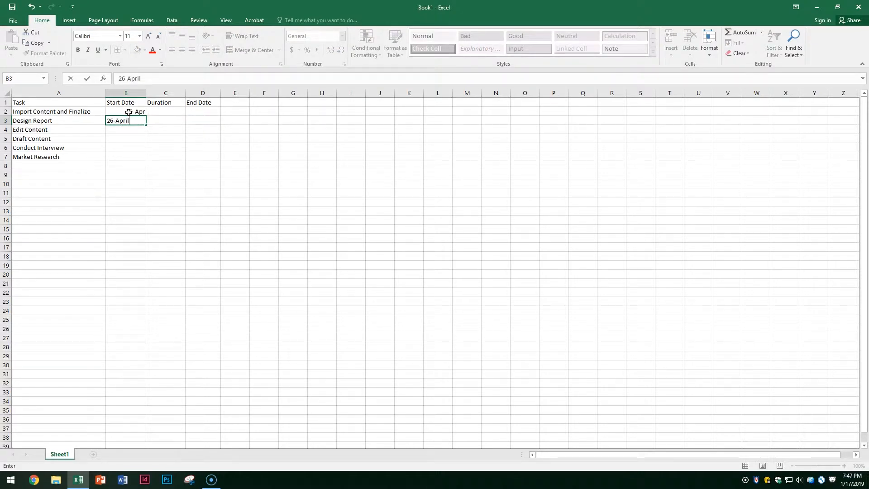
key("Return")
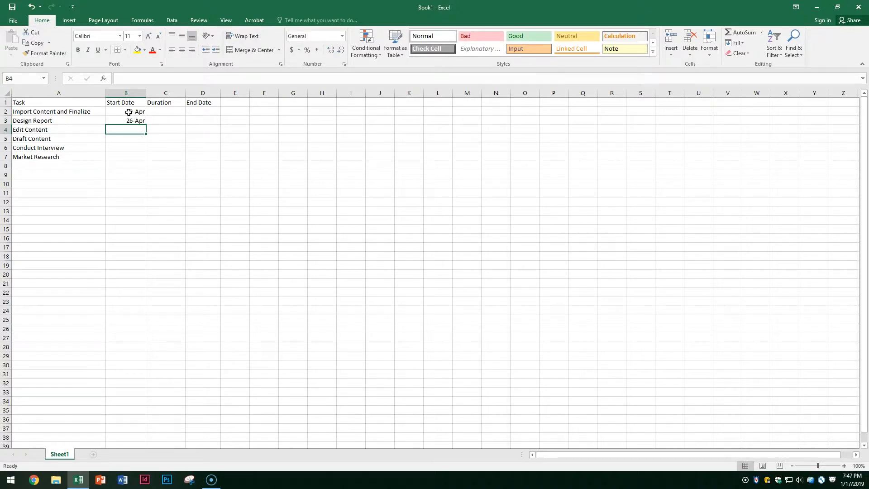
type("24-April")
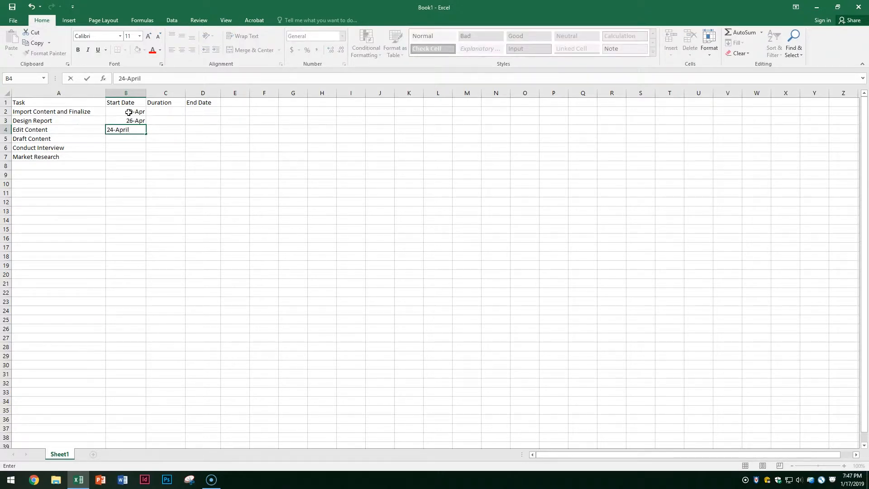
key("Return")
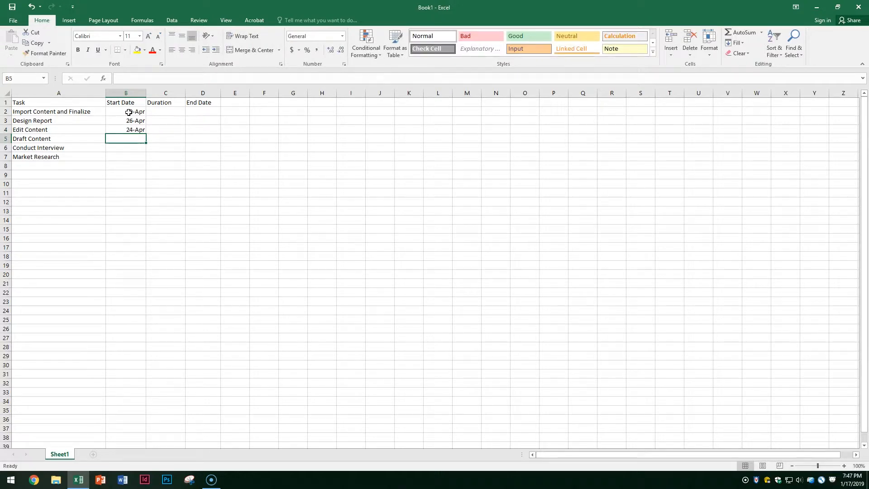
- Enter start dates 14-Apr, 10-Apr and 10-Apr in B5:B7
type("14-Aprikl")
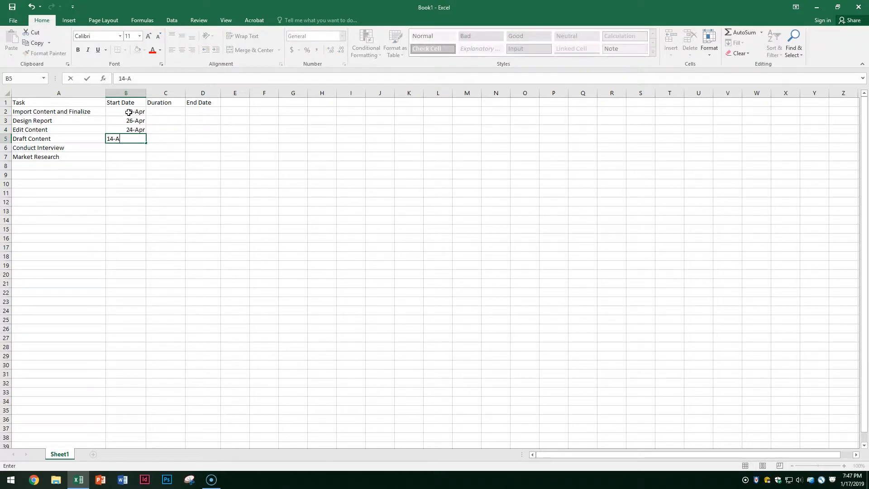
key("BackSpace")
key("BackSpace")
type("l")
key("Return")
type("10-Apr")
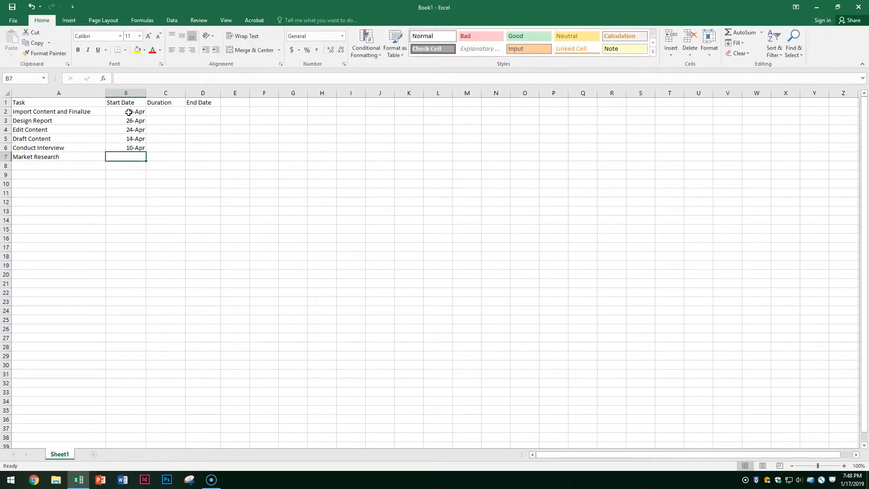
type("10-A")
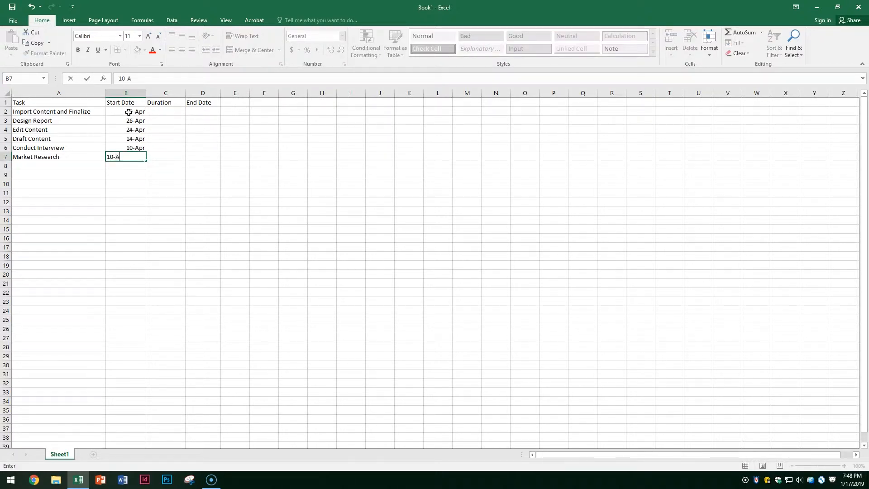
type("pril")
left_click(152, 113)
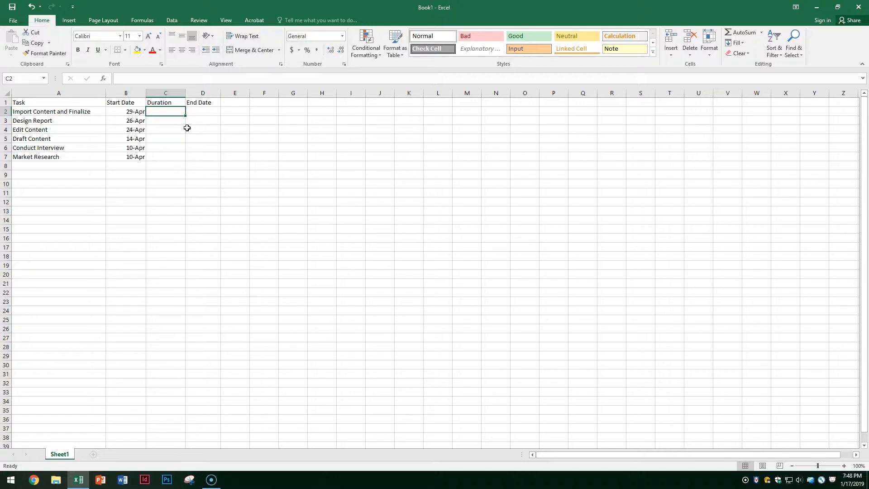
- Enter durations 4, 3, 5, 10, 4 and 7 in C2:C7
type("4")
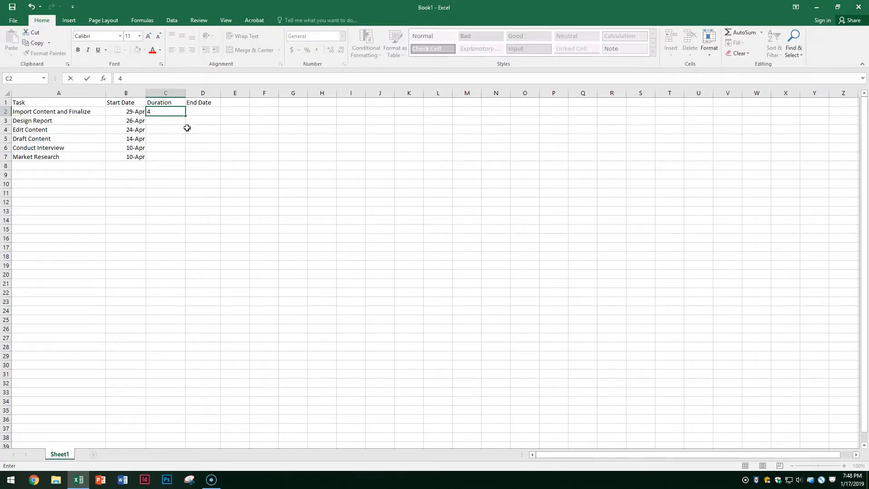
key("Return")
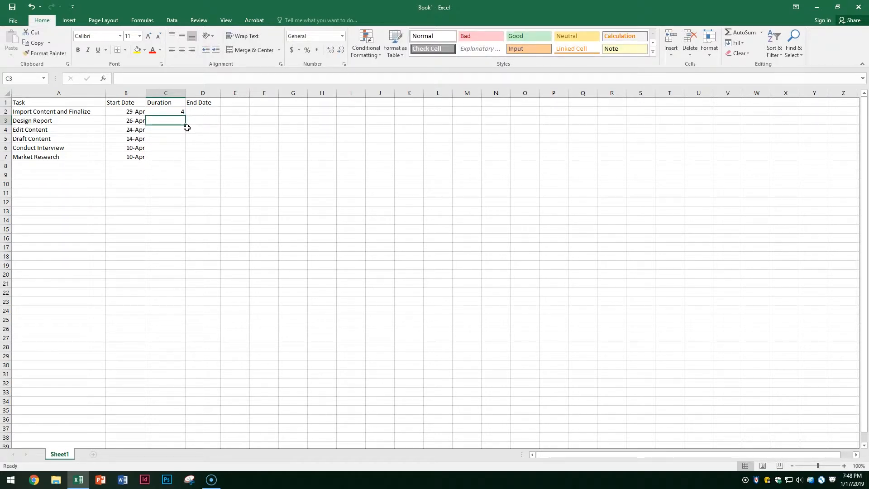
type("3")
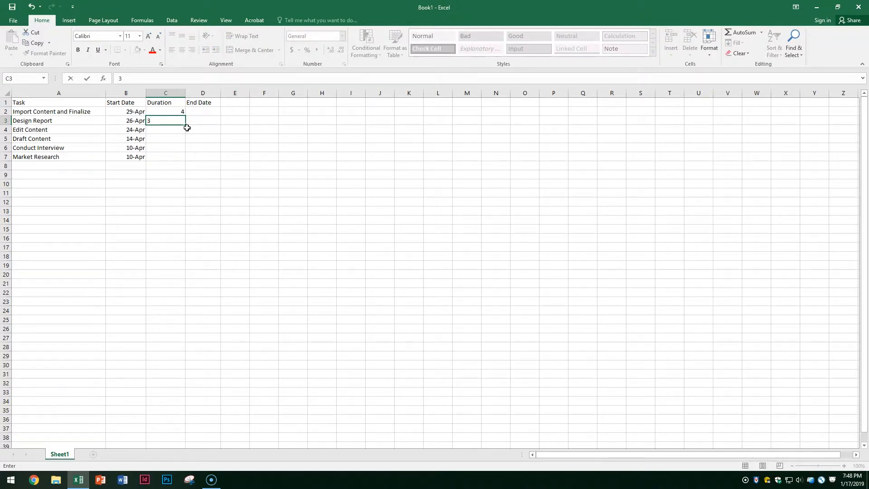
key("Return")
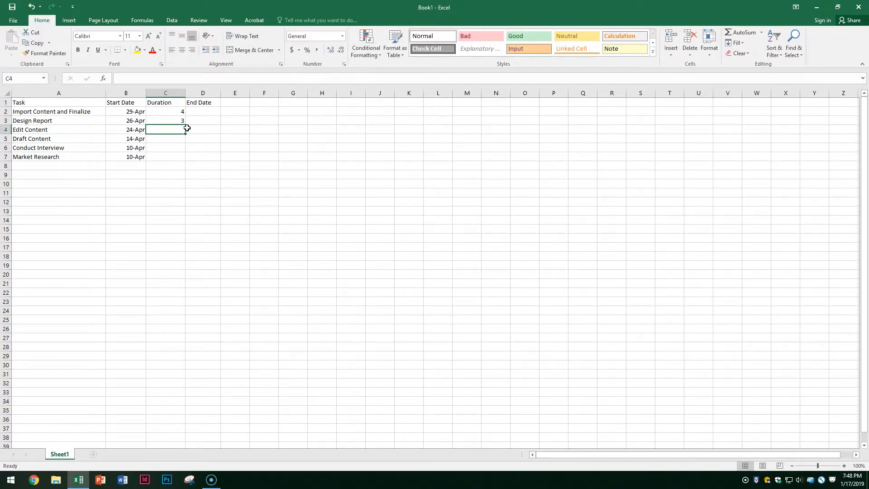
type("5")
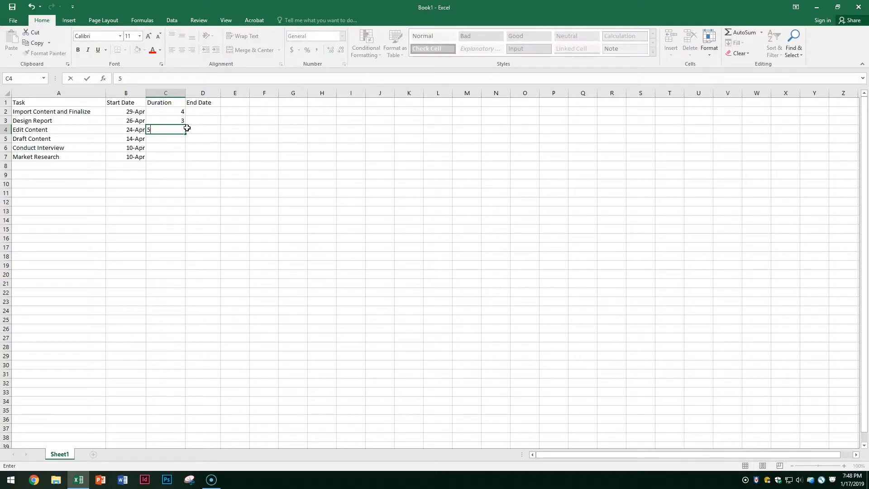
key("Return")
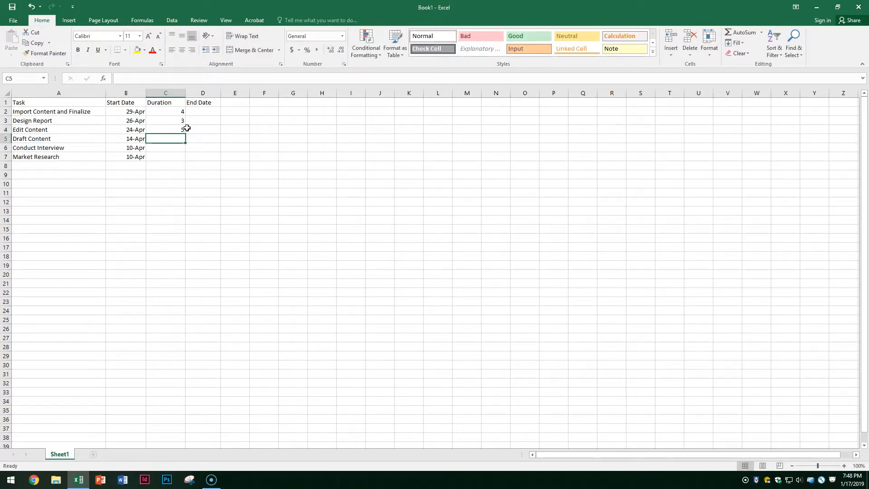
type("10")
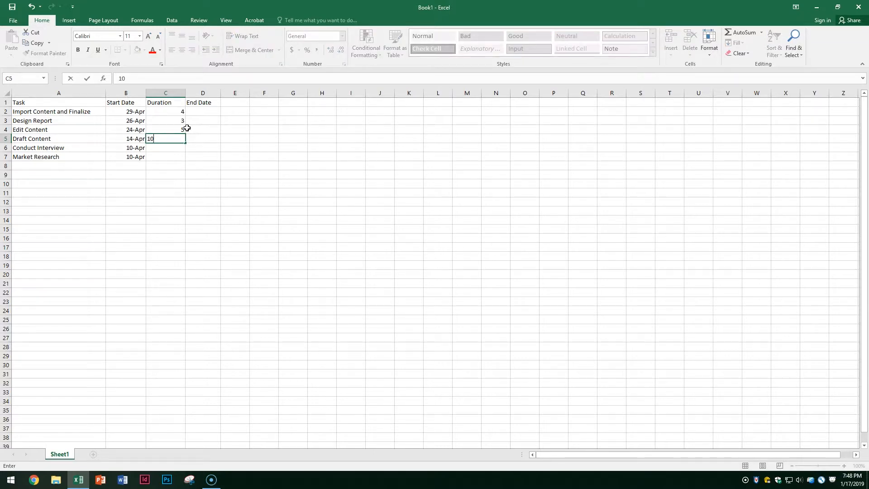
key("Return")
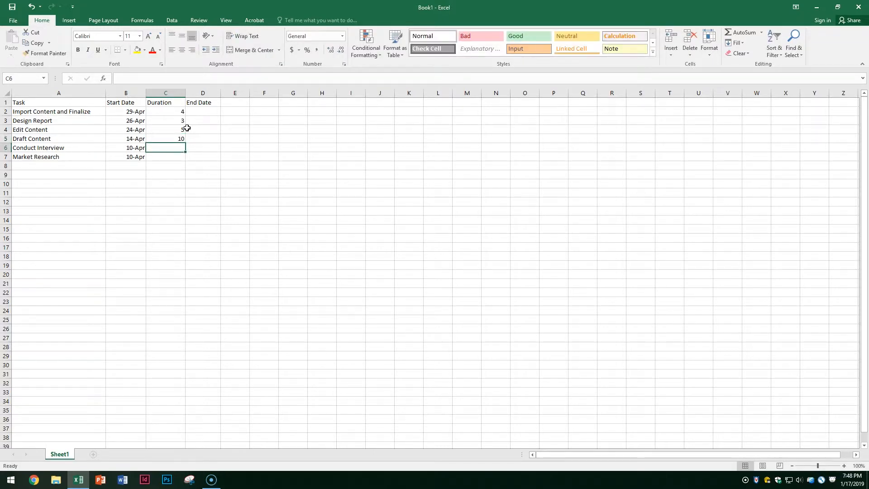
type("4")
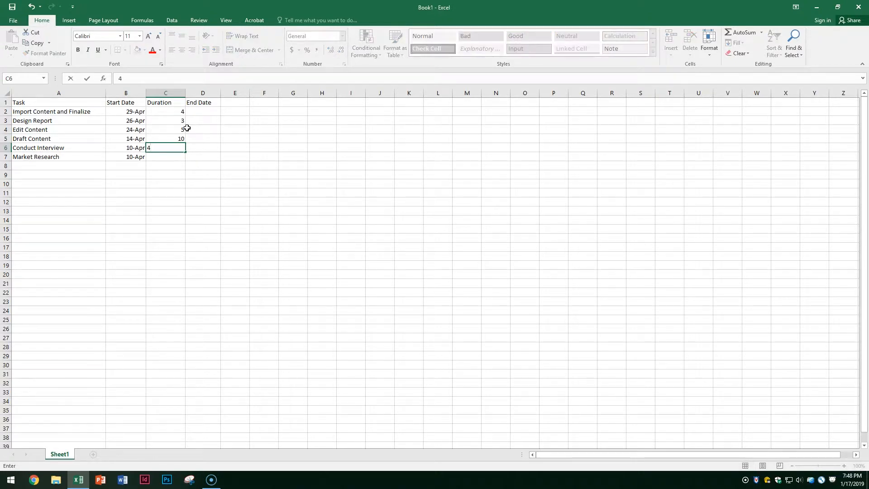
key("Return")
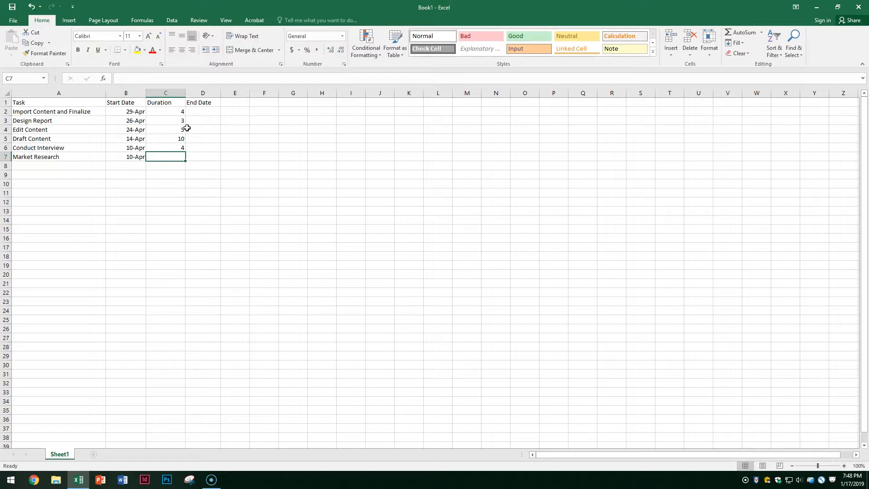
type("7")
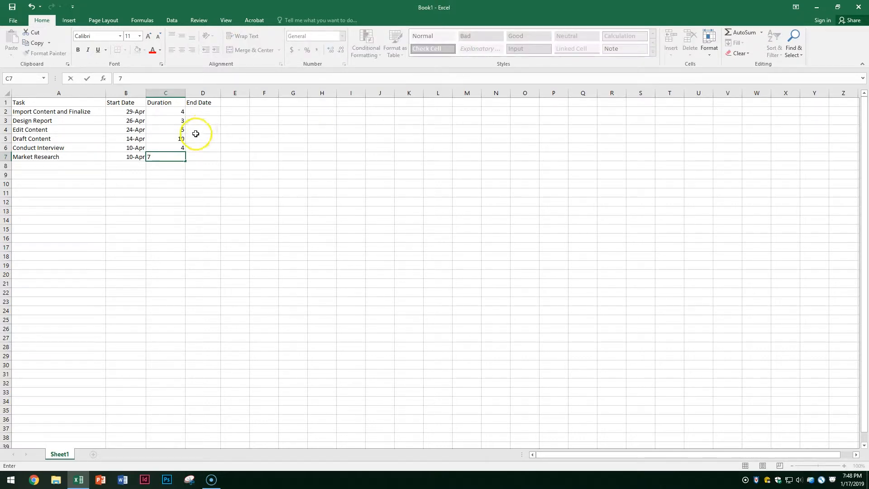
left_click(201, 112)
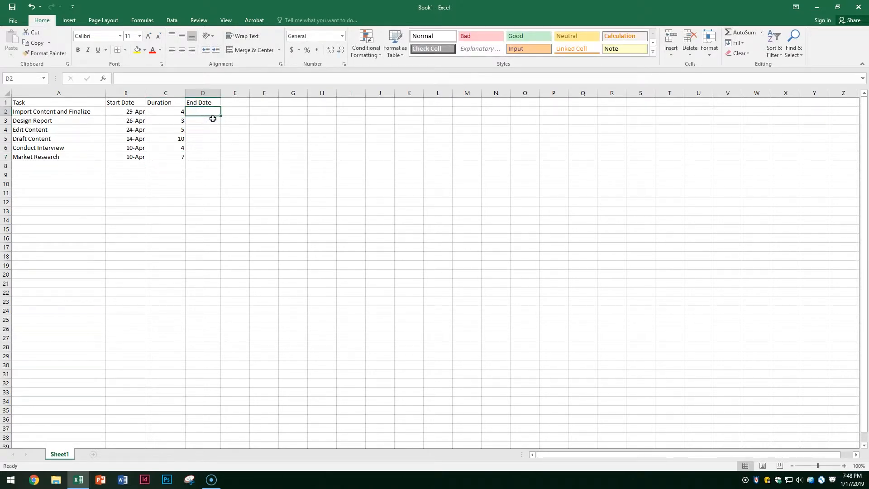
- Enter end dates 2-May, 29-Apr and 29-Apr in D2:D4
type("2-May")
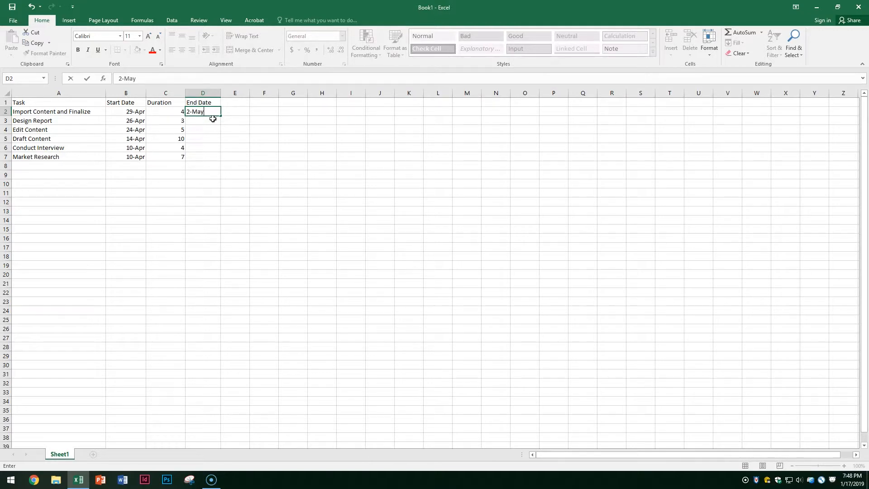
left_click(213, 118)
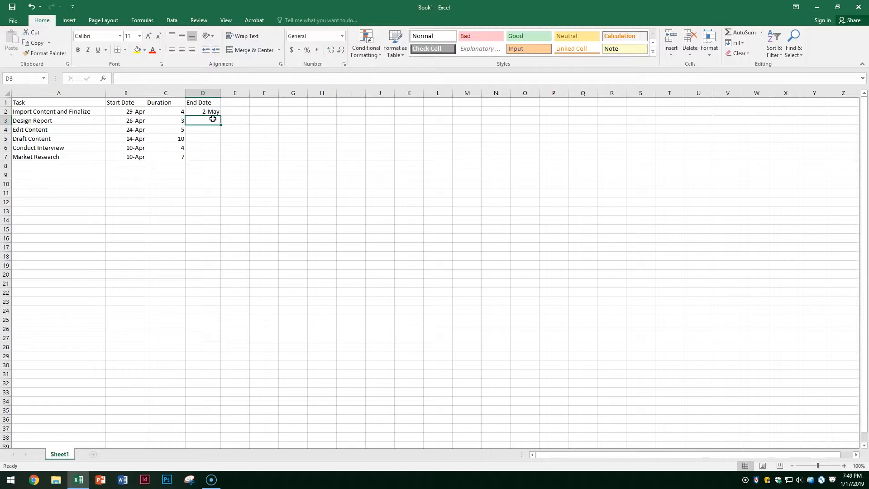
type("29-April")
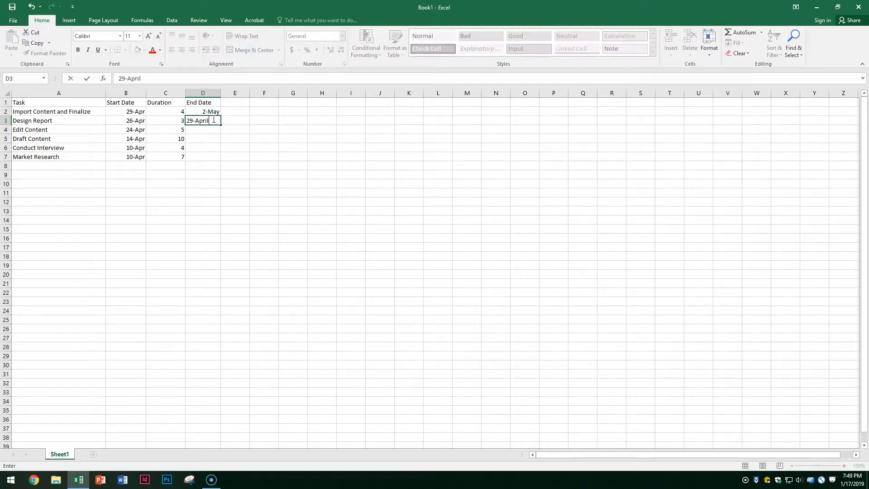
key("Return")
type("29-April")
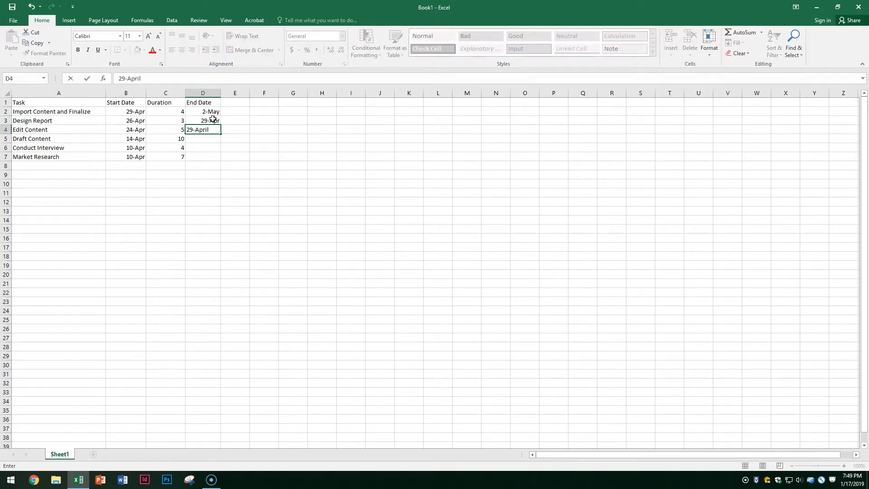
key("Return")
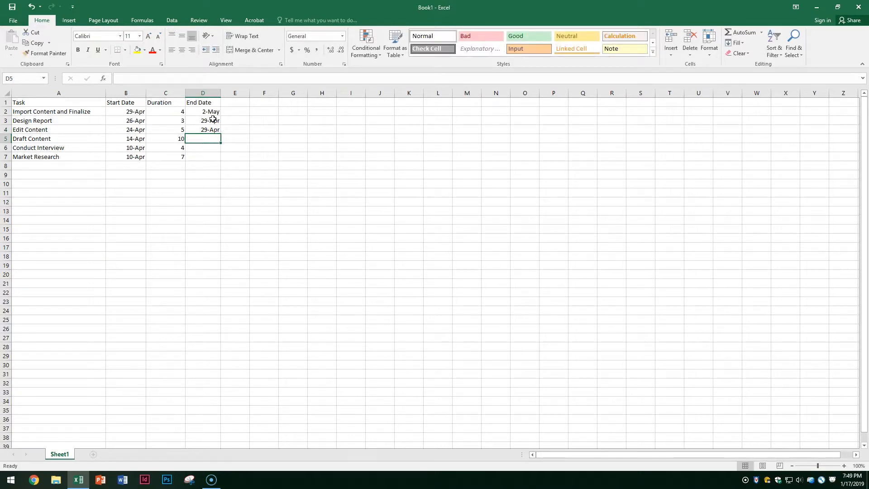
- Enter end dates 24-Apr, 14-Apr and 12-Apr in D5:D7, then select the table
type("24-April")
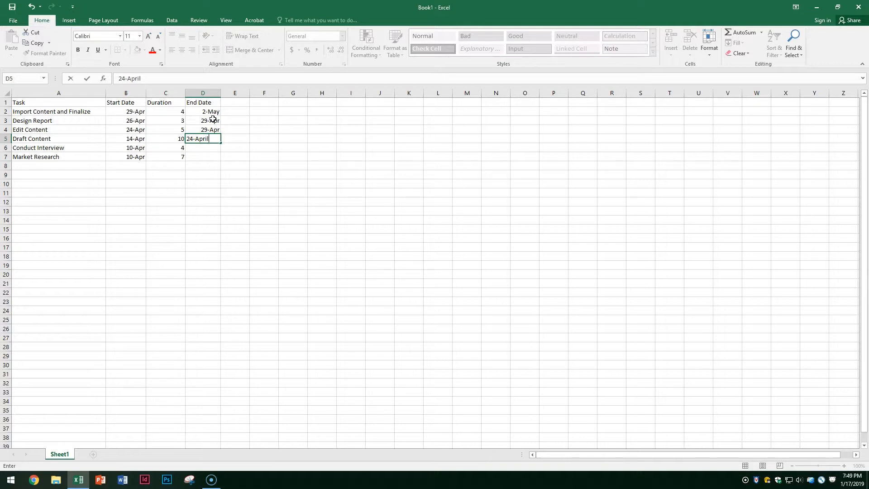
key("Return")
type("14")
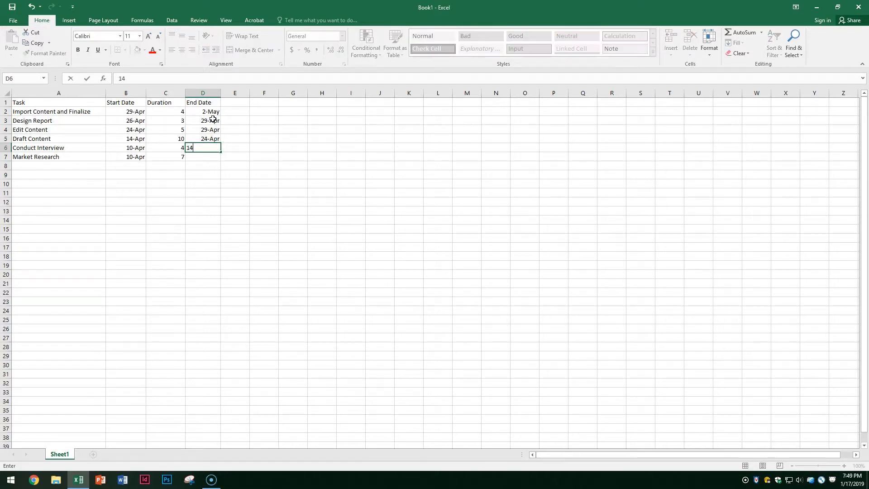
type("-April")
key("Return")
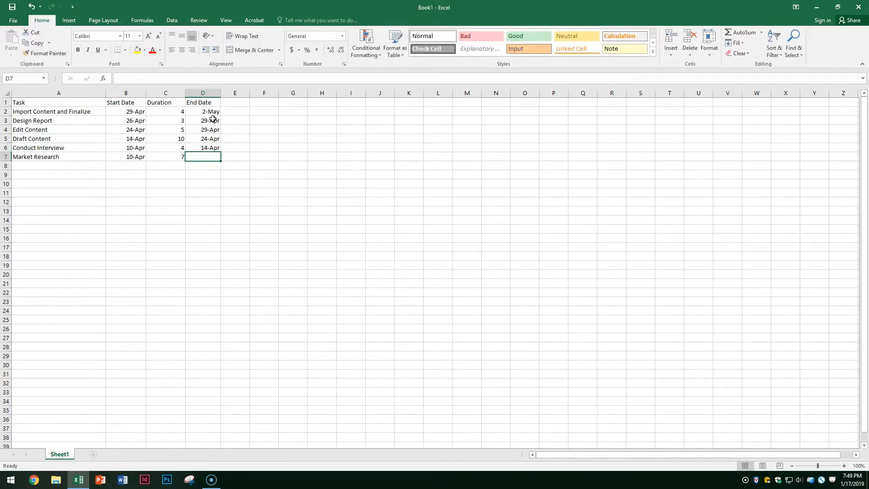
type("12-April")
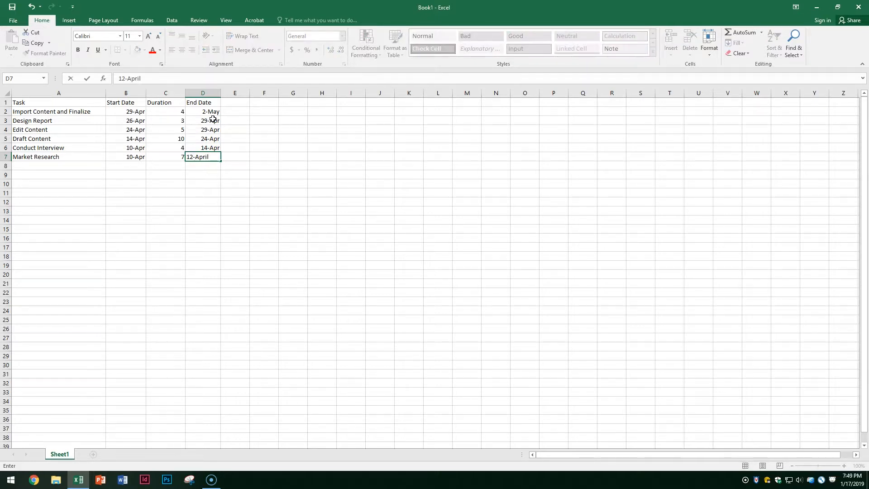
left_click(244, 158)
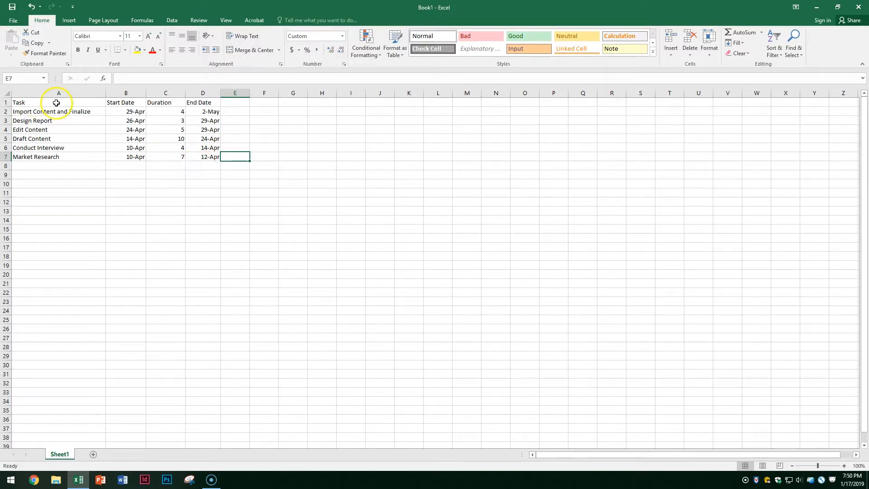
left_click_drag(56, 103, 210, 158)
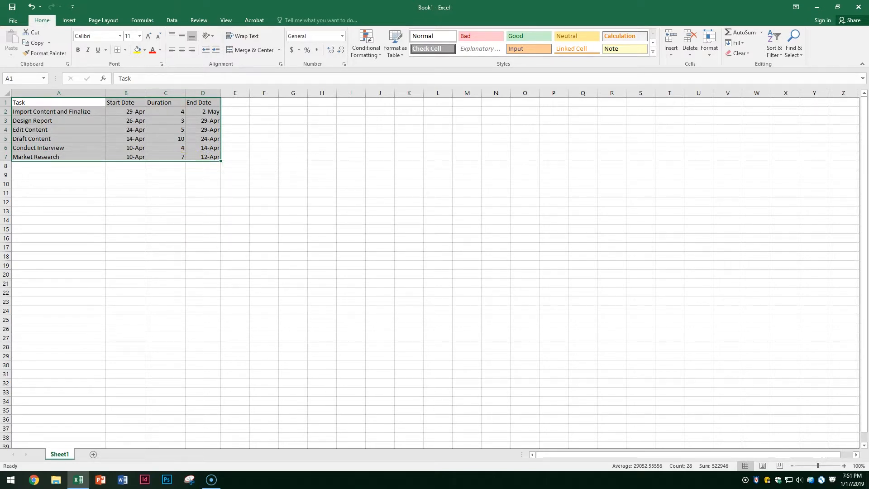
- Insert a Stacked Bar chart from the selected table via All Charts > Bar
left_click(68, 20)
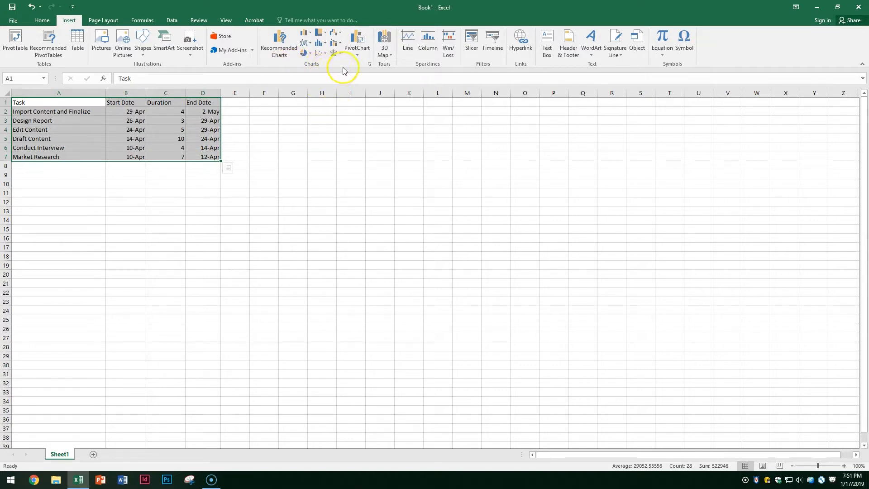
left_click(370, 65)
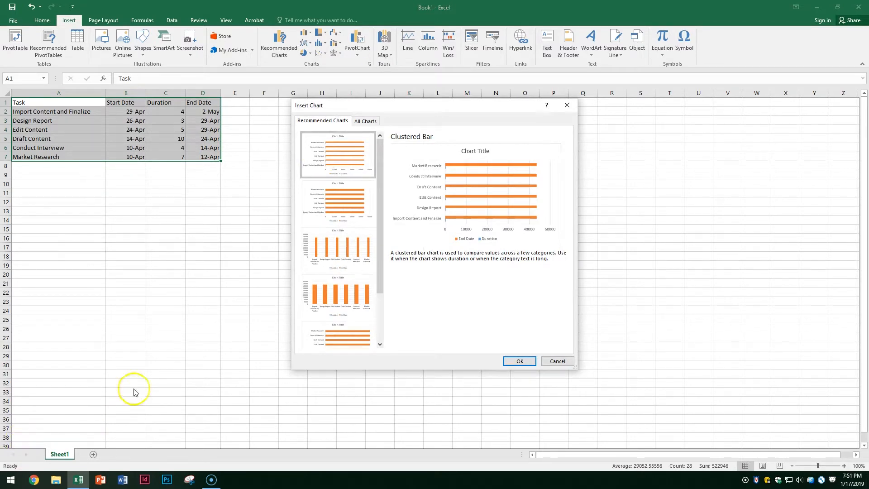
left_click(365, 122)
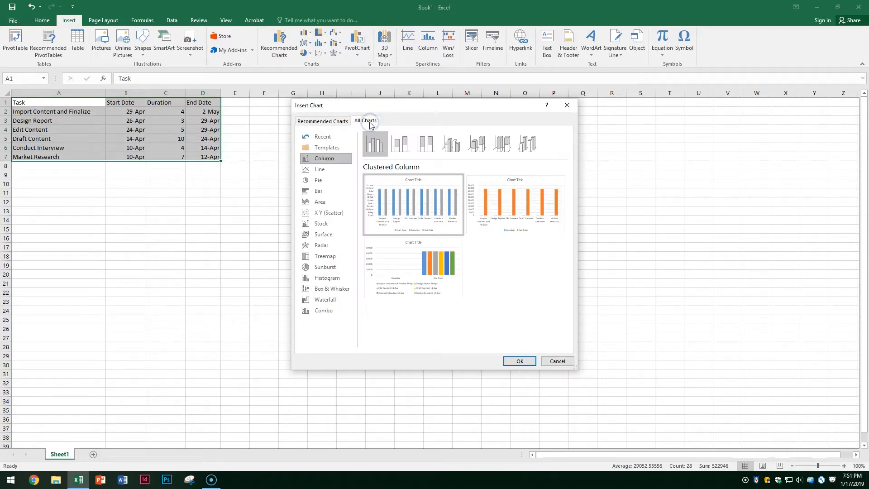
left_click(342, 193)
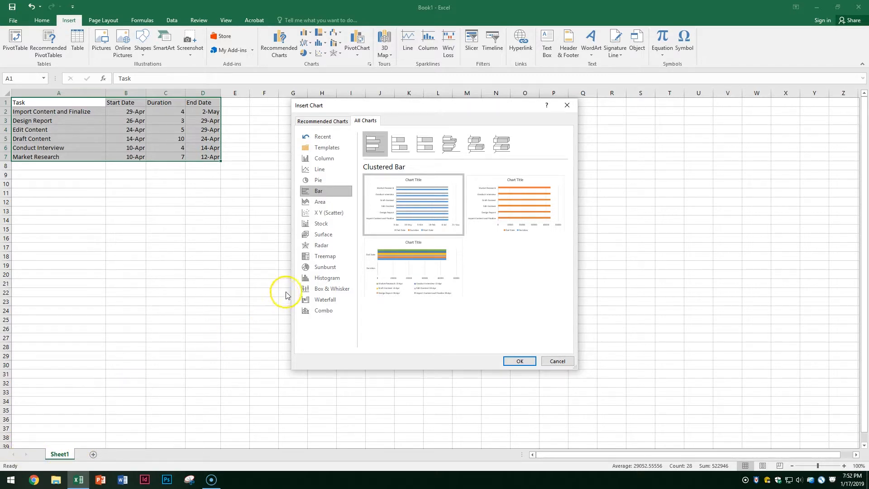
mouse_move(371, 177)
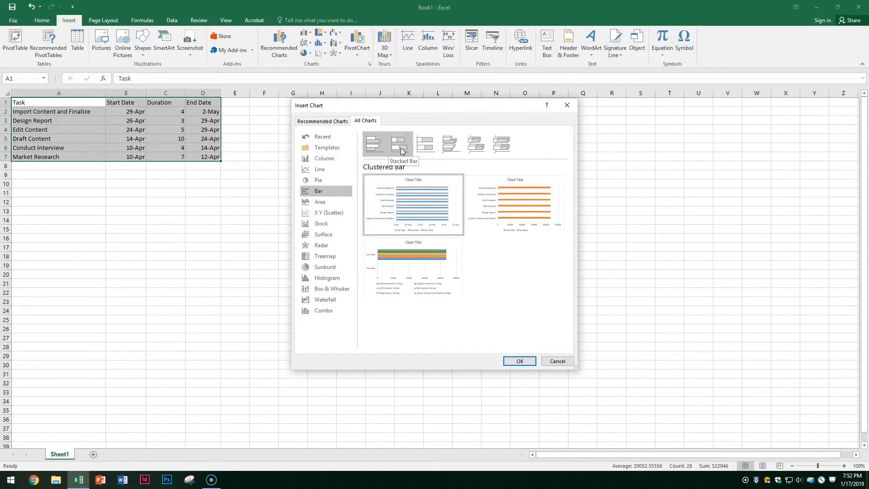
left_click(401, 150)
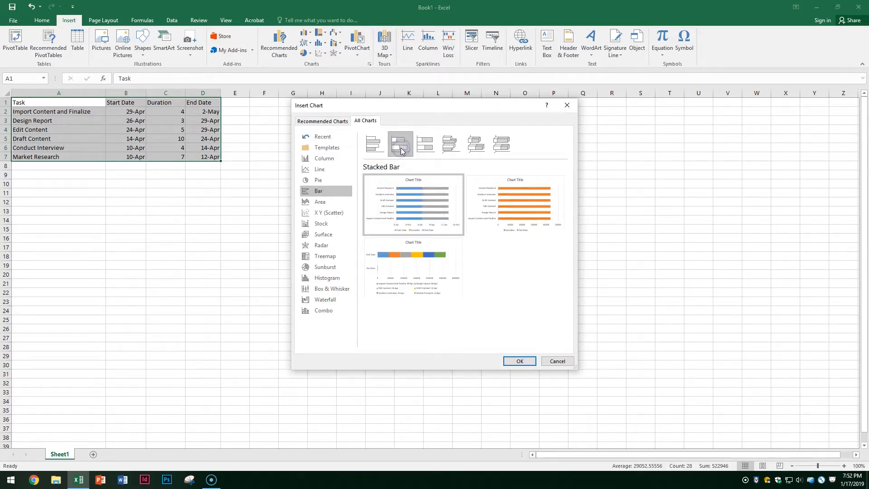
left_click(398, 195)
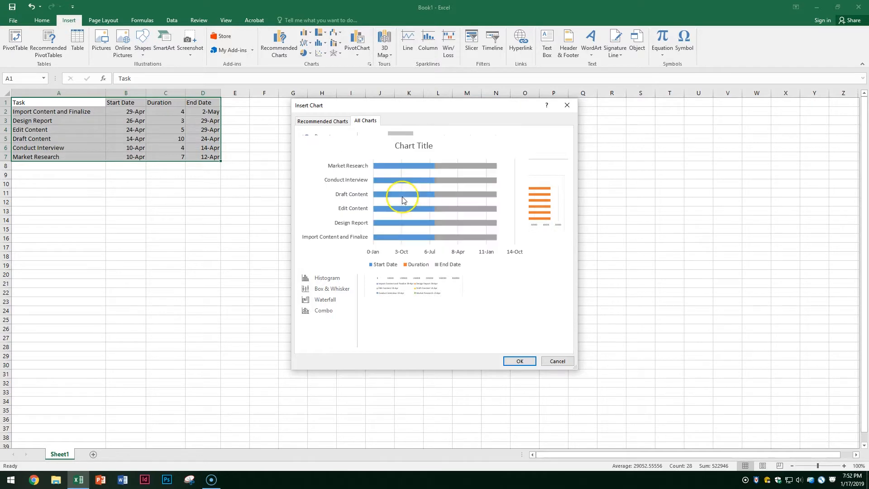
left_click(510, 361)
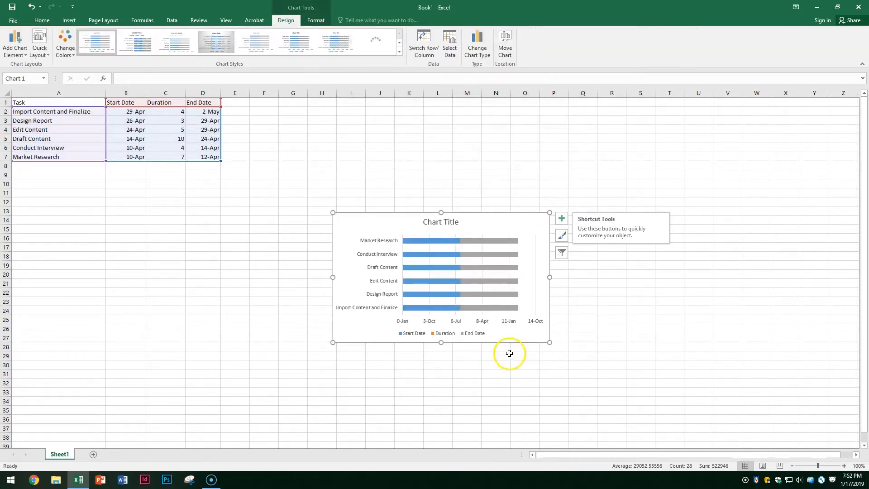
- Move the chart beside the table and filter out the End Date series
left_click_drag(487, 224, 464, 176)
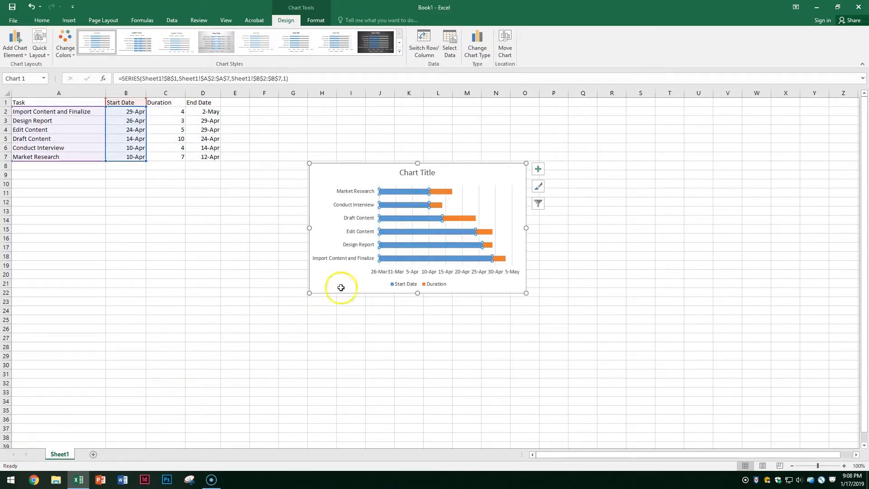
left_click(540, 205)
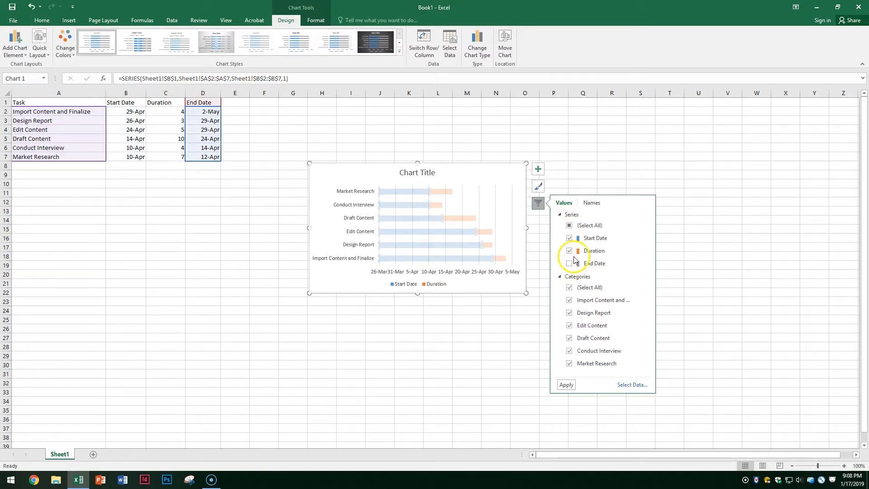
left_click(566, 384)
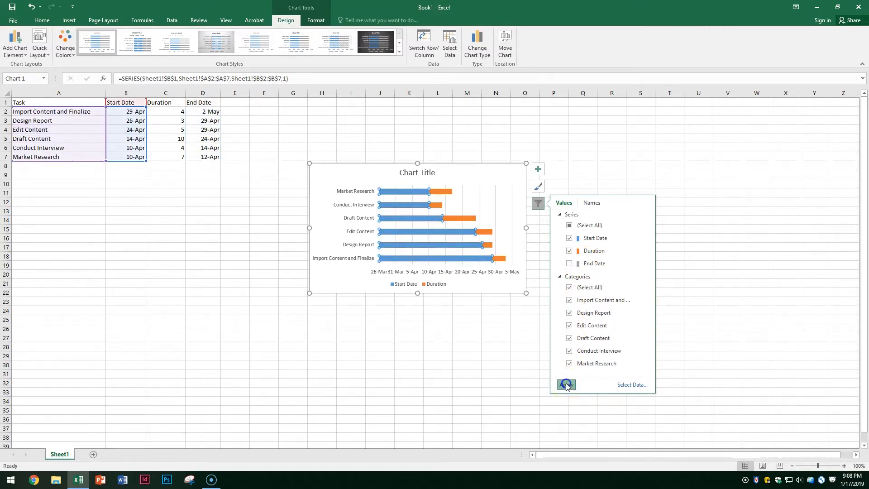
left_click(522, 370)
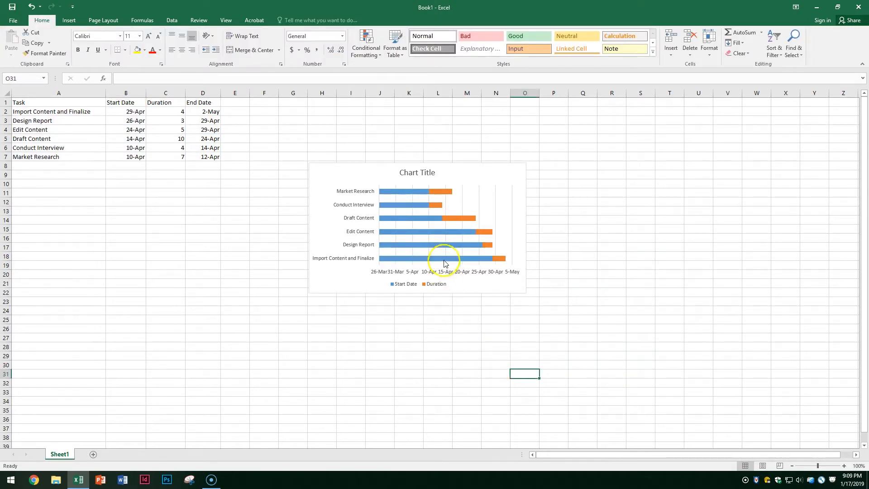
left_click(423, 257)
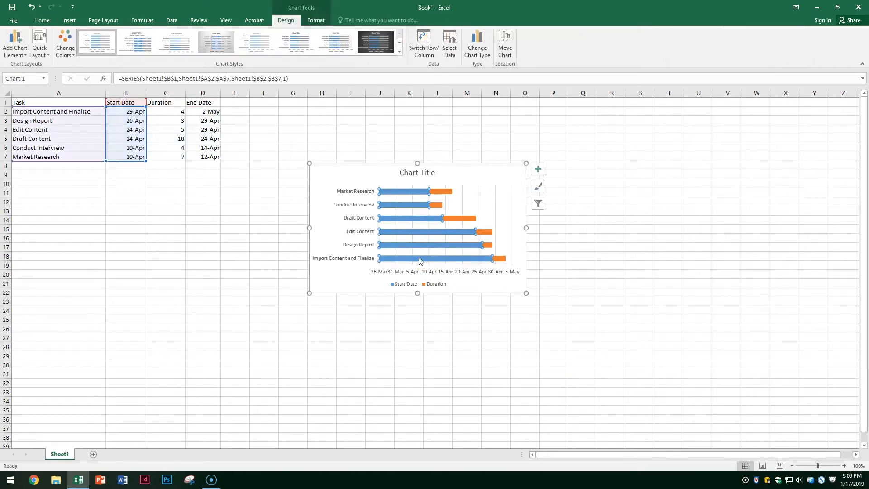
- Set the Start Date series fill to No fill in Format Data Series
right_click(419, 259)
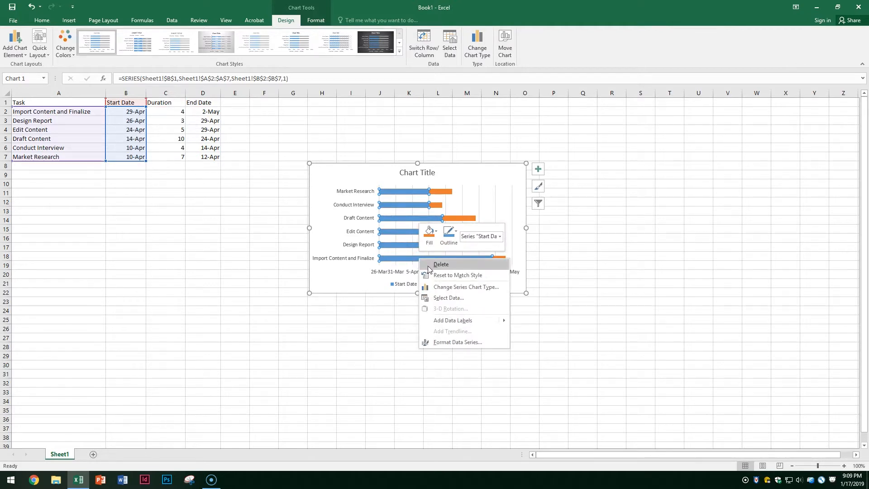
left_click(431, 301)
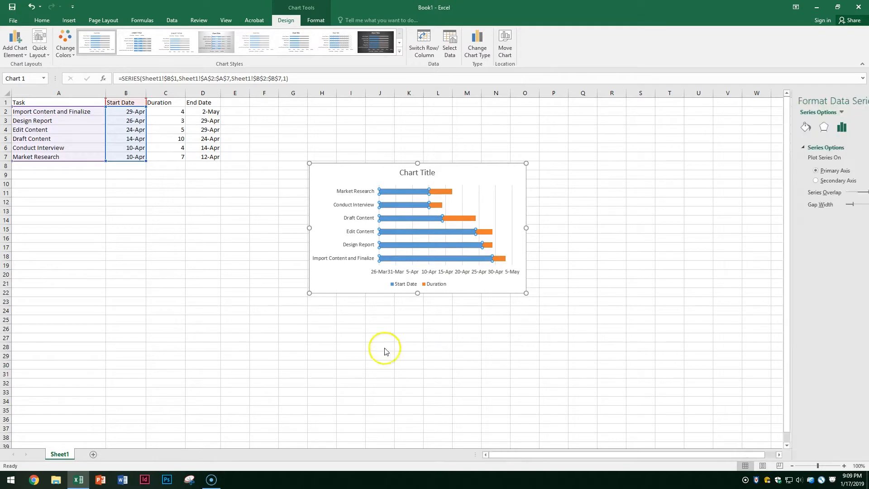
left_click(16, 459)
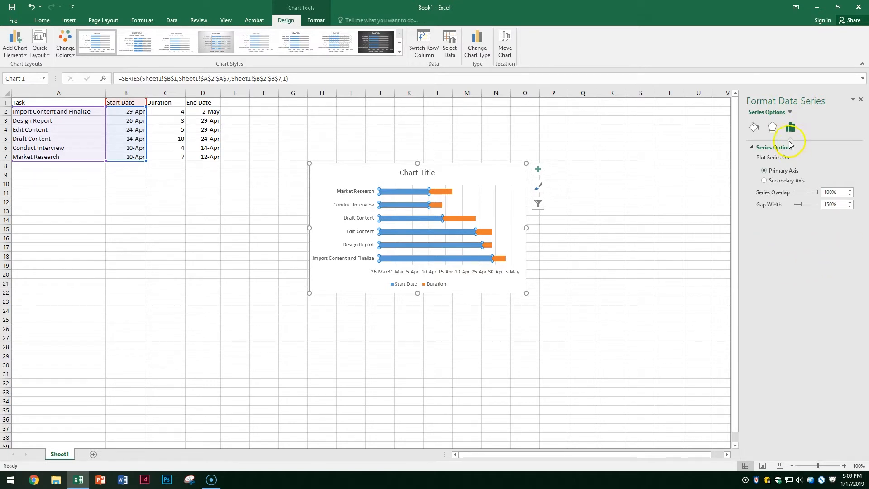
left_click(754, 128)
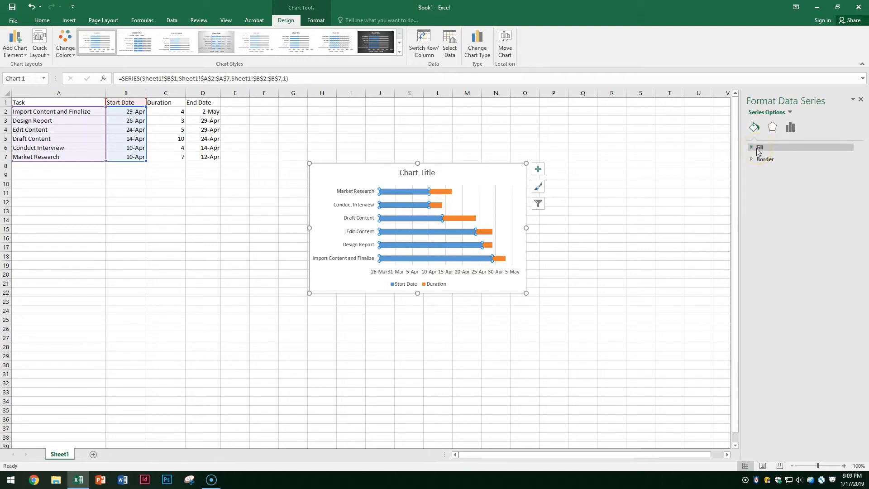
left_click(759, 147)
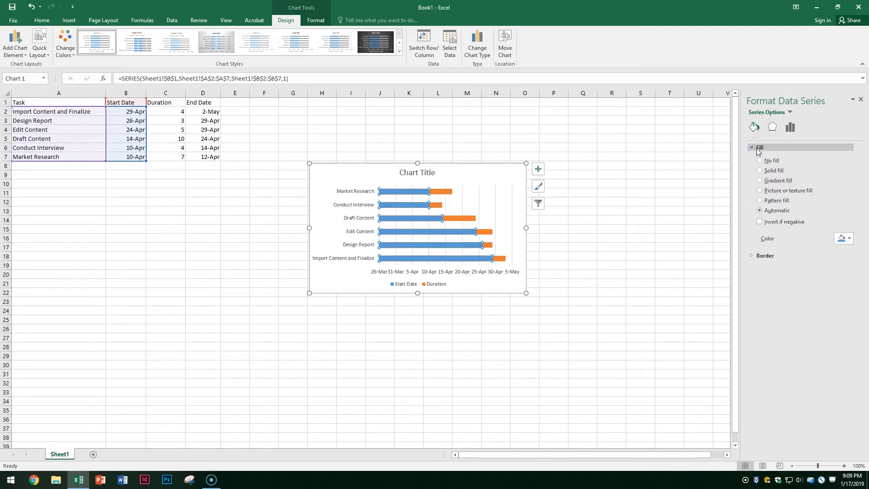
left_click(760, 162)
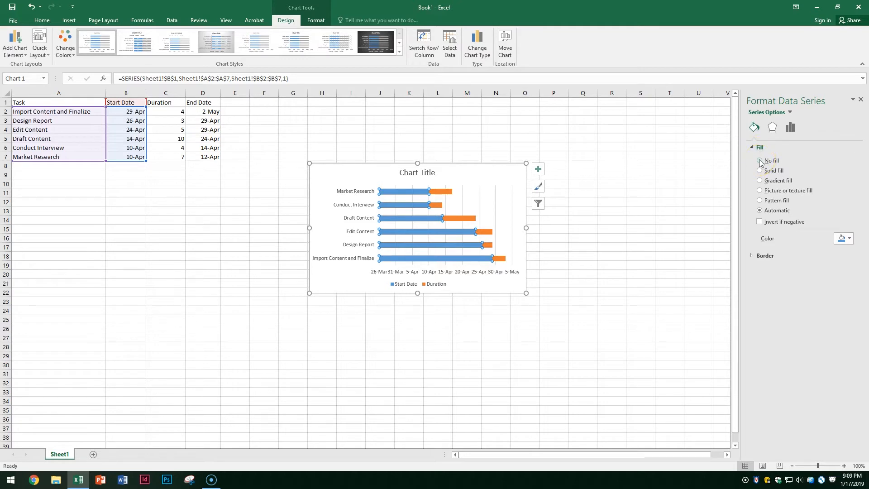
left_click(760, 161)
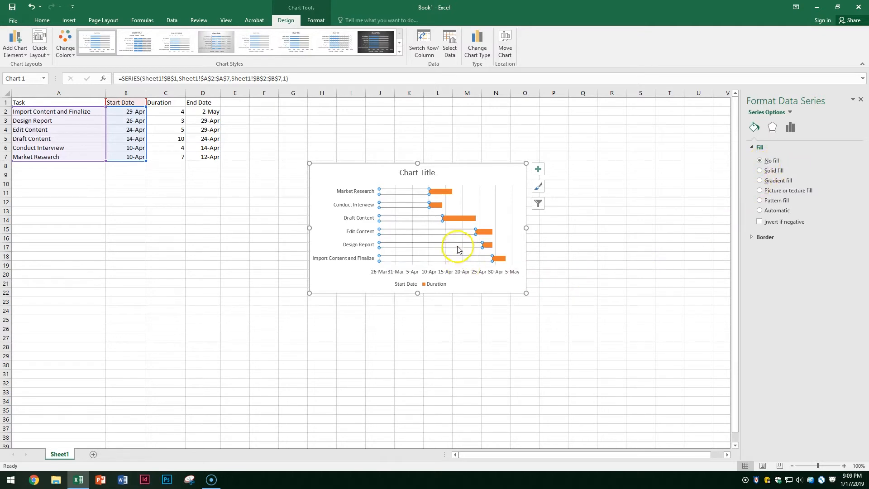
double_click(417, 174)
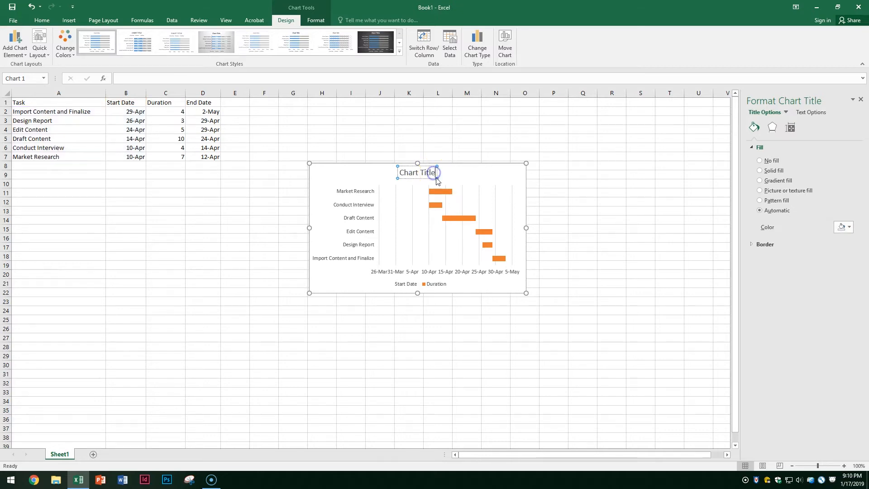
- Retitle the chart 'Project Schedule' and delete the Start Date legend entry, leaving Duration
key("BackSpace")
key("BackSpace")
key("BackSpace")
key("BackSpace")
key("BackSpace")
key("BackSpace")
key("BackSpace")
key("BackSpace")
key("BackSpace")
key("BackSpace")
key("BackSpace")
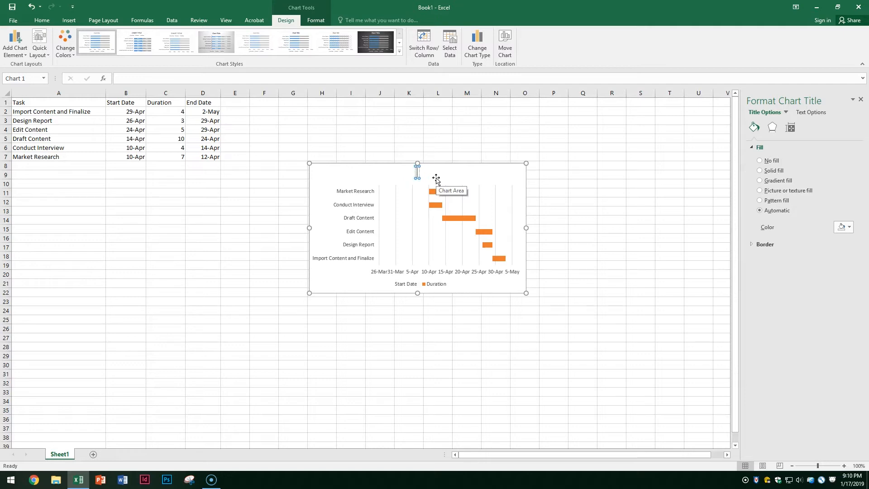
type("Project Schedule")
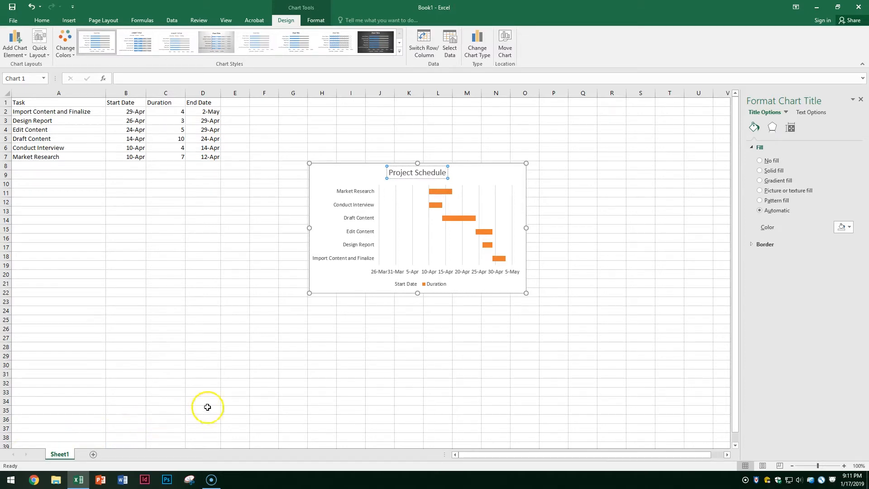
left_click(403, 286)
left_click(404, 286)
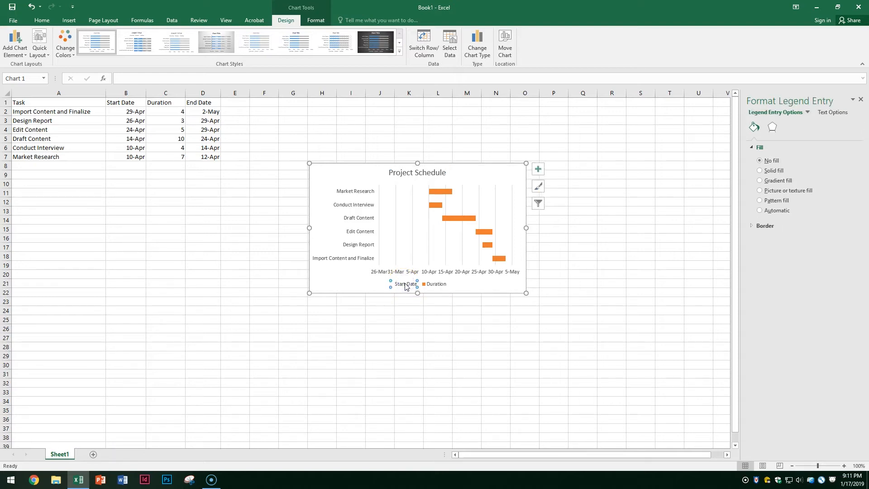
key("Delete")
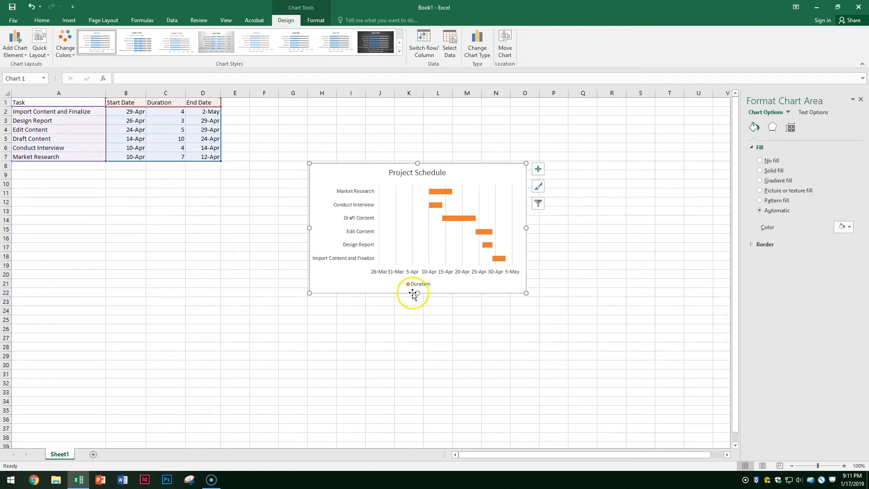
- Fix the date axis bounds at 43565 minimum and 43587 maximum, spanning 10-Apr to 30-Apr
right_click(421, 273)
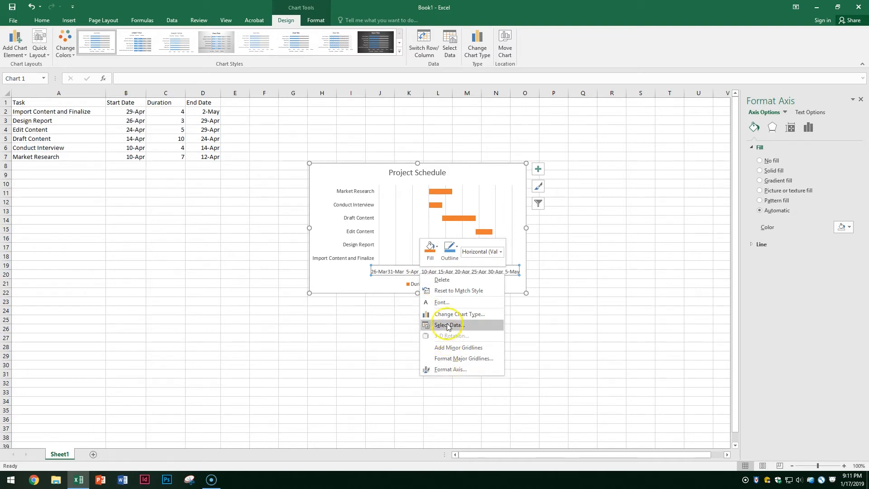
left_click(444, 370)
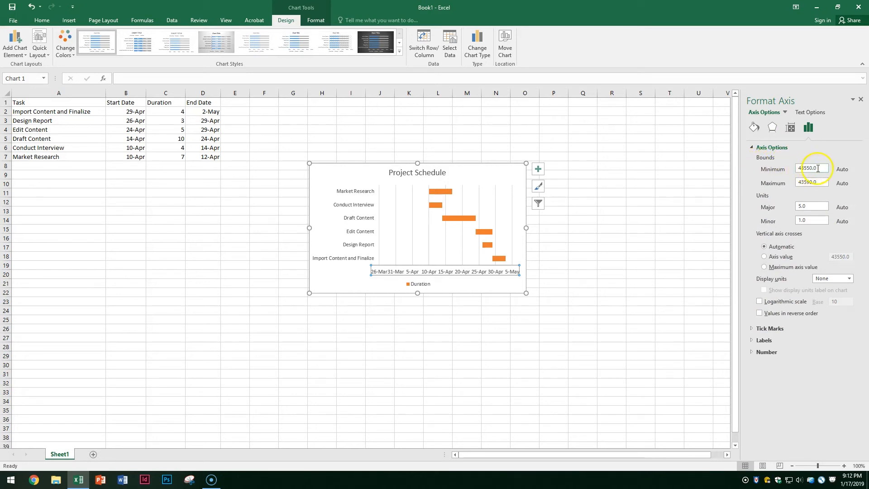
left_click_drag(817, 169, 746, 180)
type("4/10")
left_click_drag(827, 183, 767, 191)
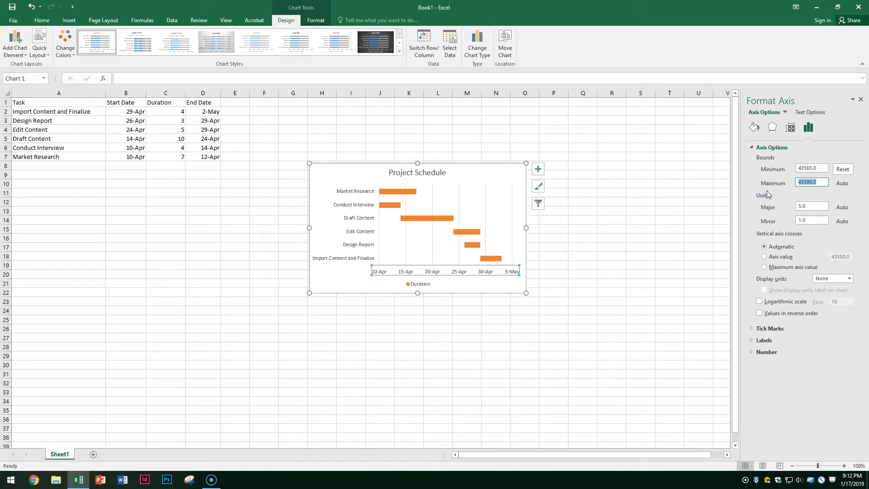
type("5/2")
key("Return")
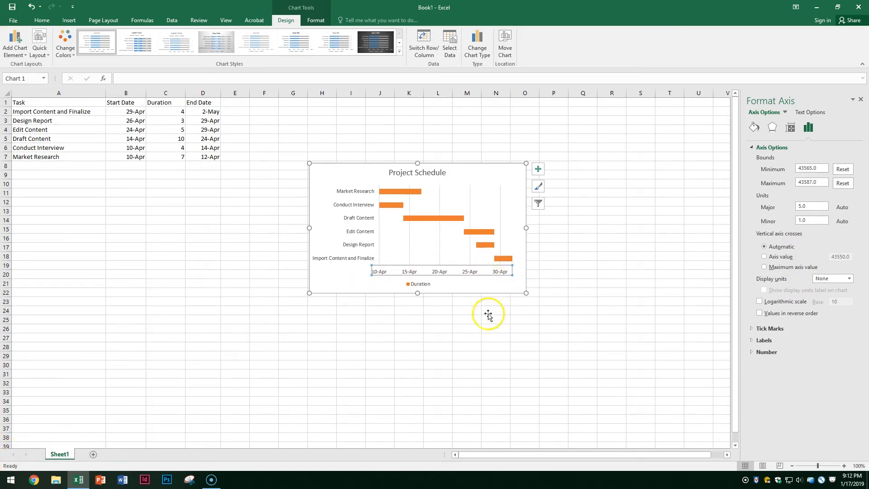
left_click(483, 336)
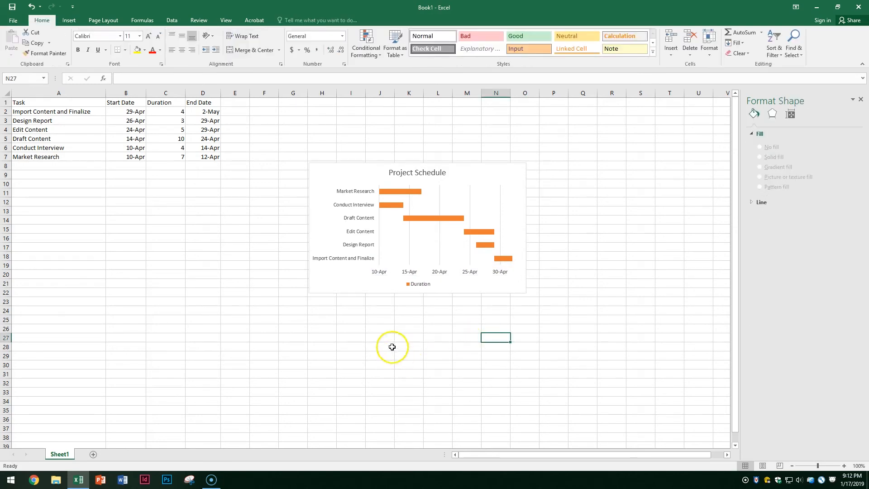